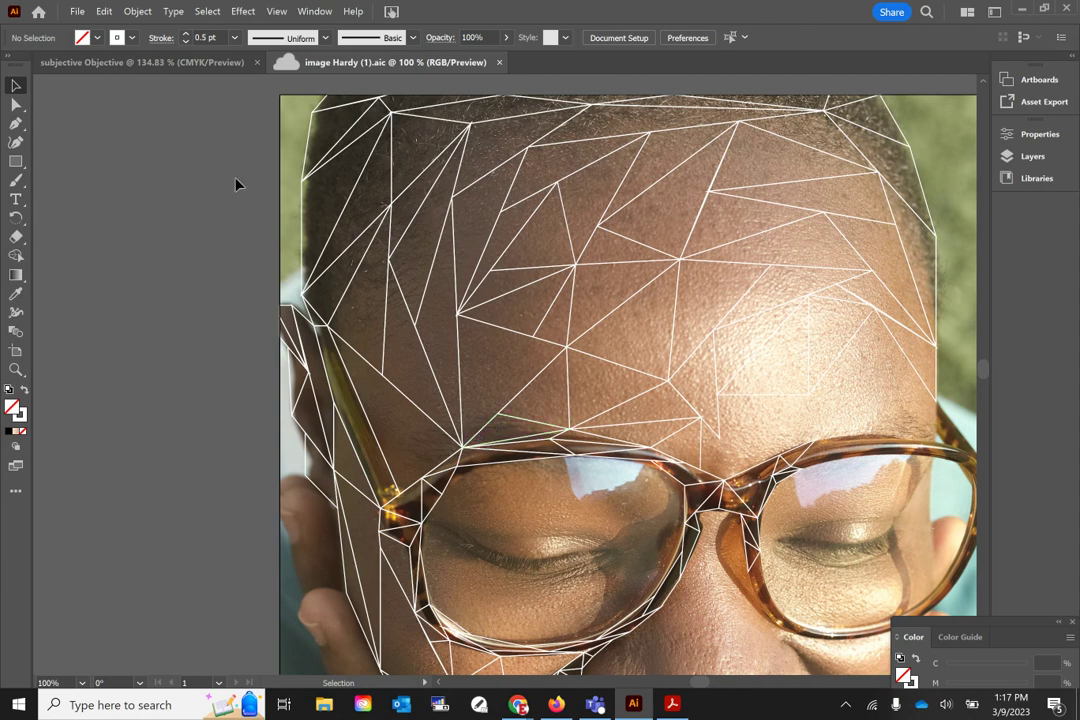
# - Zoom to 200% on the left glasses hinge and select the mesh triangle there
pyautogui.scroll(-2, 424, 576)
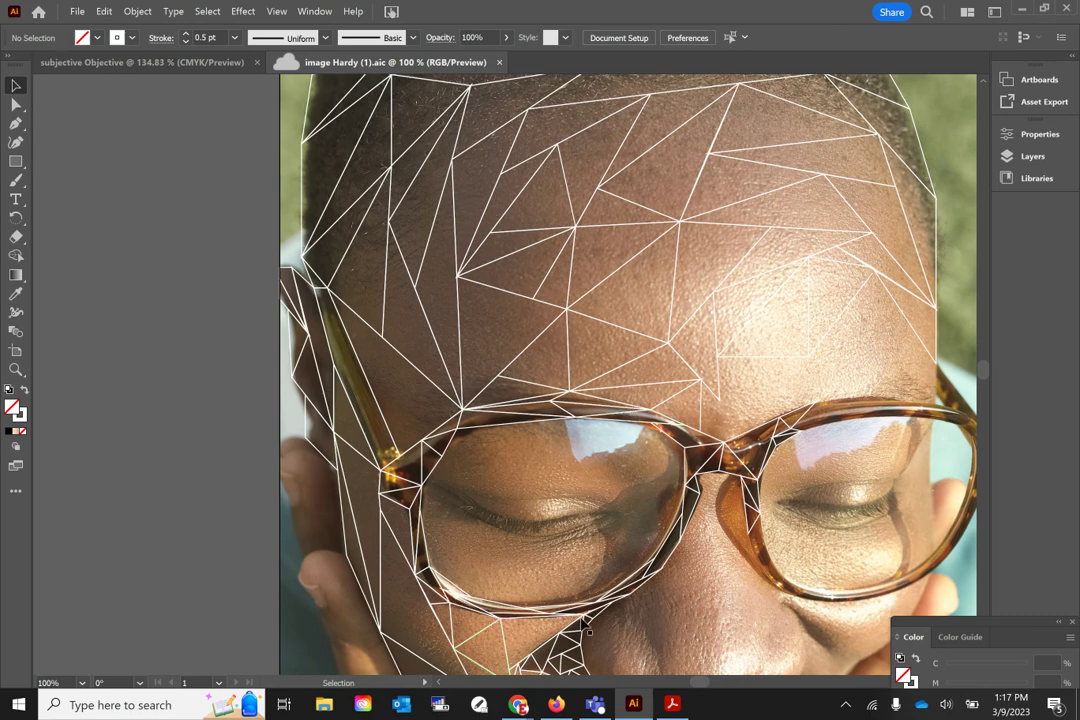
pyautogui.press('z')
pyautogui.click(431, 456)
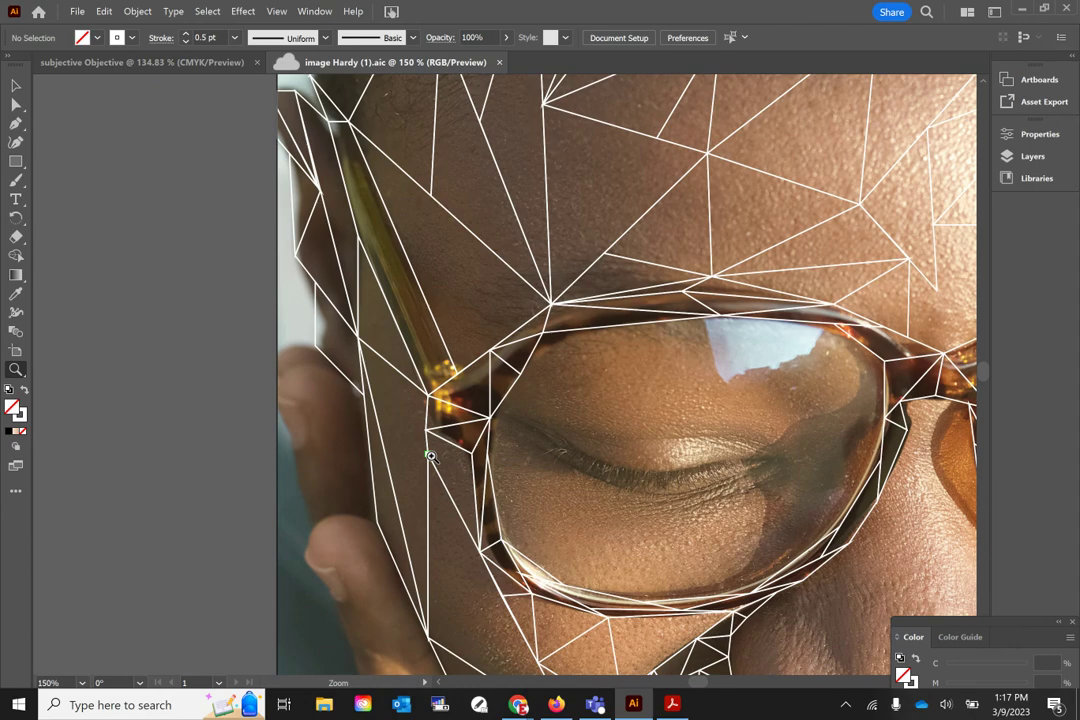
pyautogui.click(458, 450)
pyautogui.scroll(1, 682, 493)
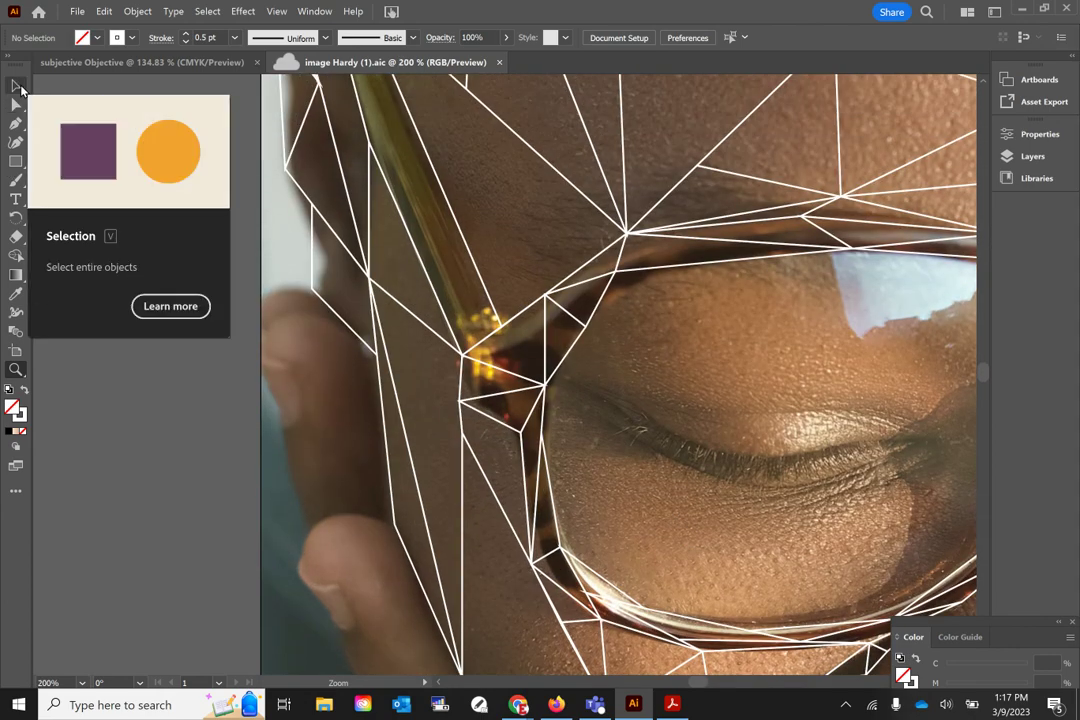
pyautogui.click(18, 87)
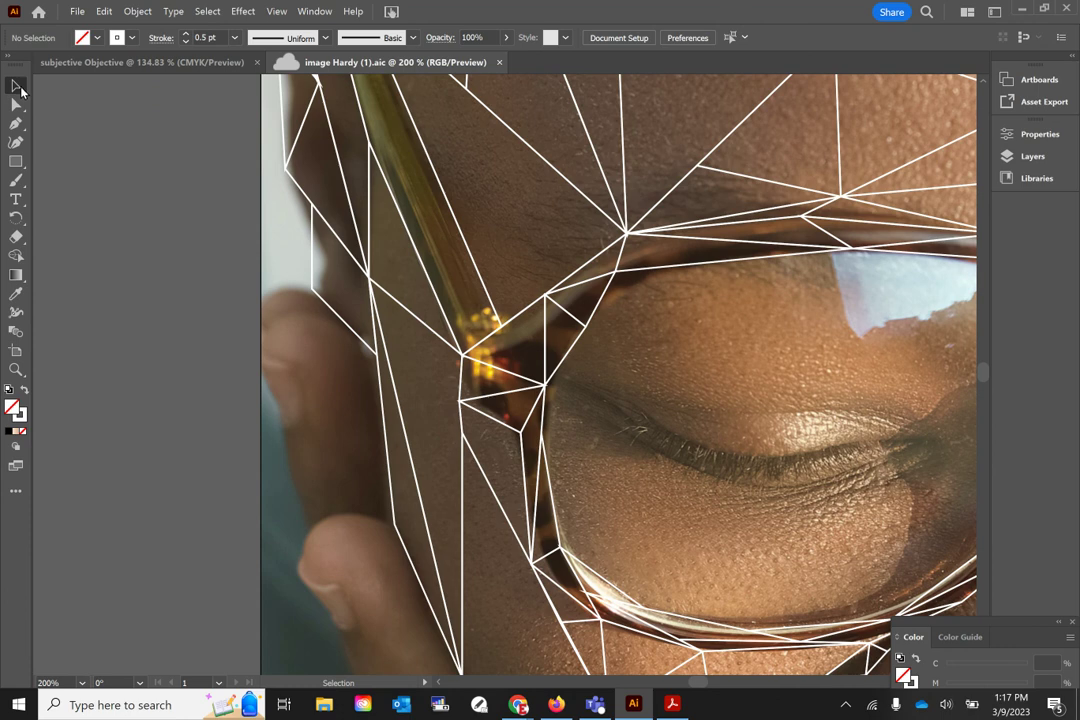
pyautogui.click(512, 320)
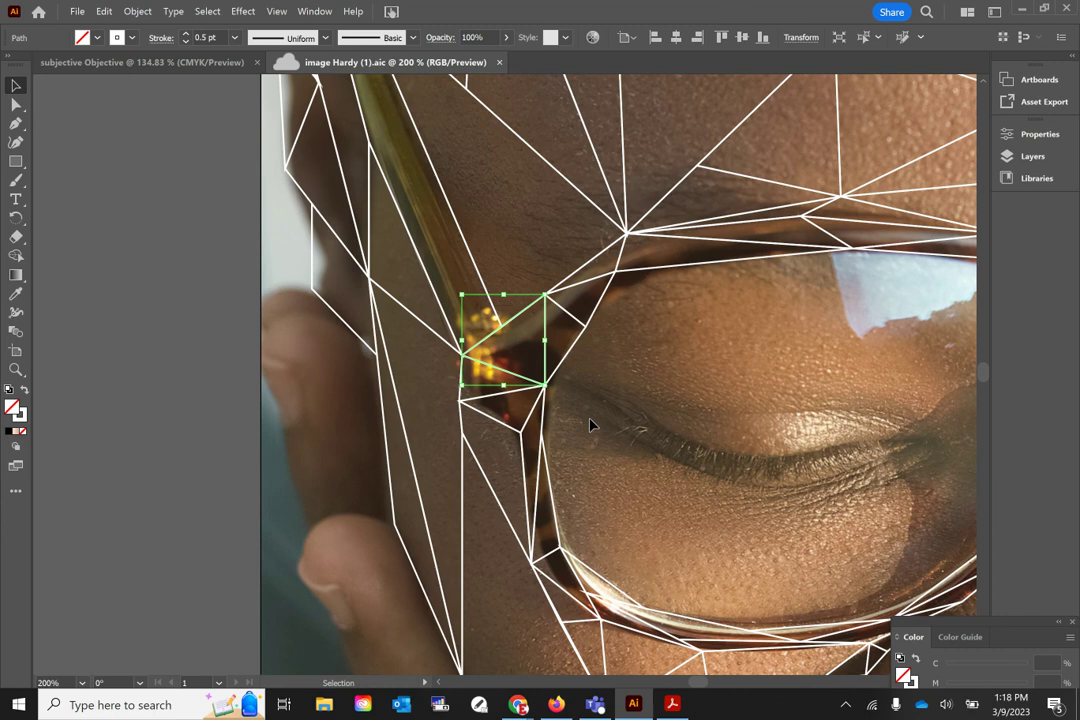
# - Fill the hinge triangle with photo-sampled skin colour, then copy that brown to the triangle below
pyautogui.press('i')
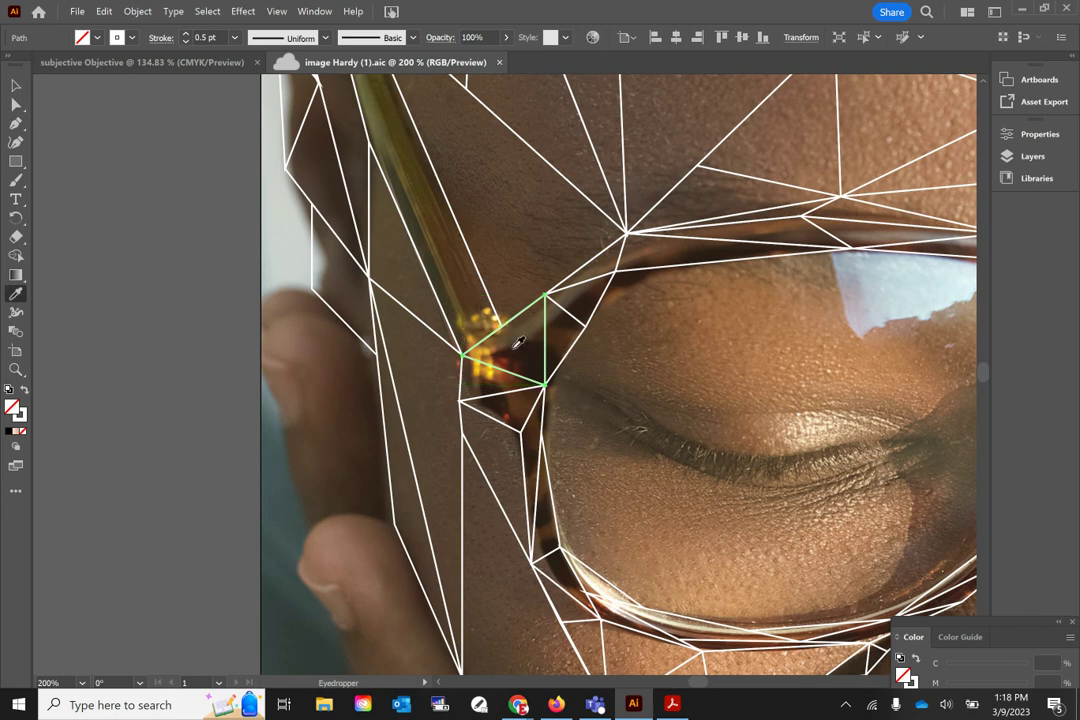
pyautogui.click(440, 283)
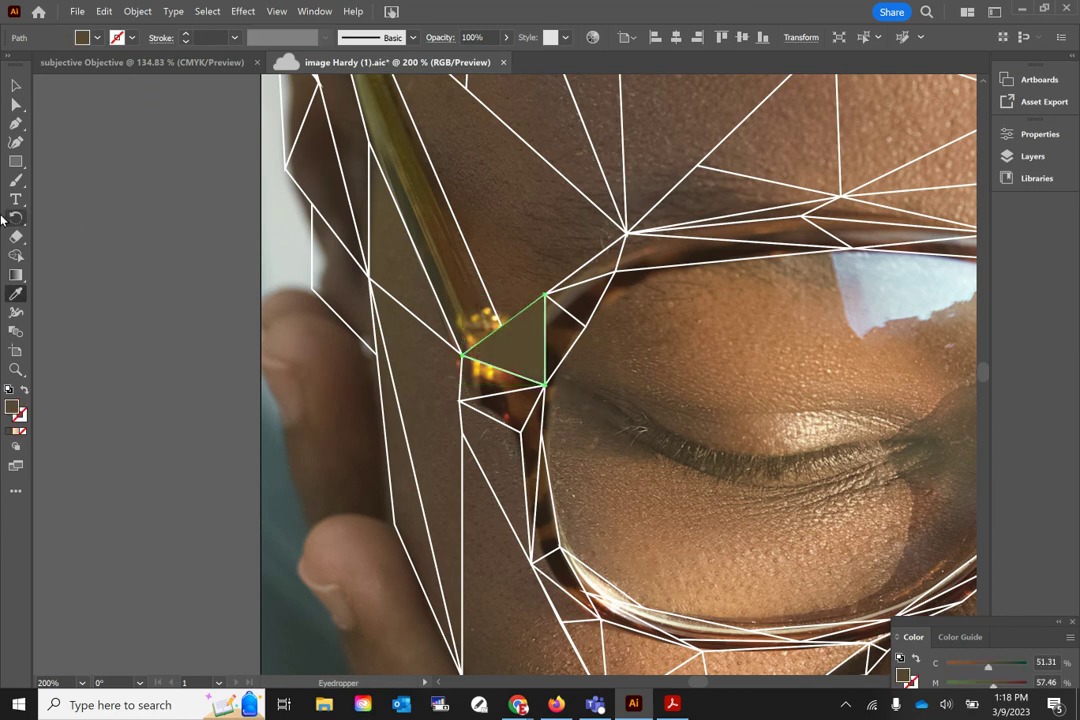
pyautogui.press('v')
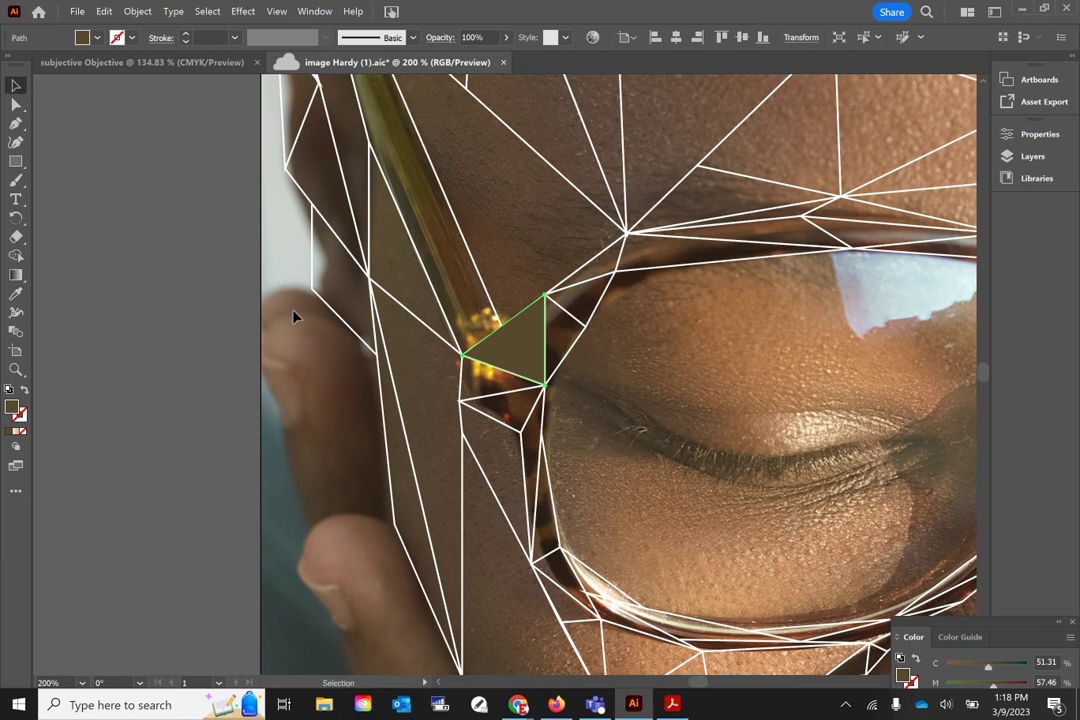
pyautogui.click(521, 416)
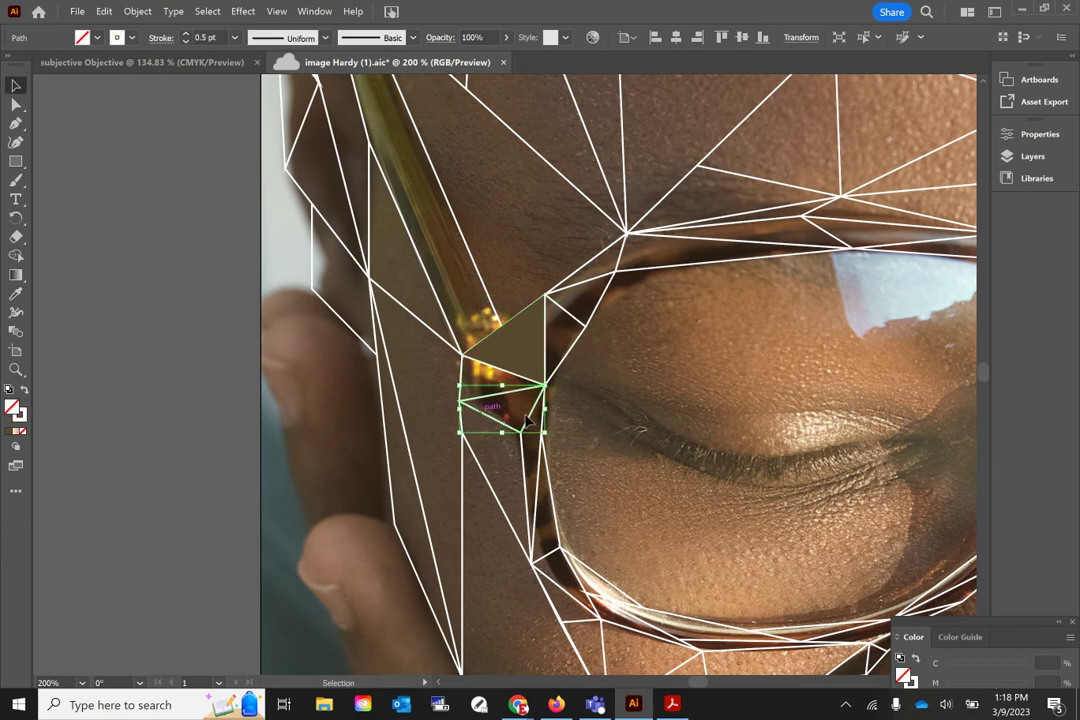
pyautogui.press('i')
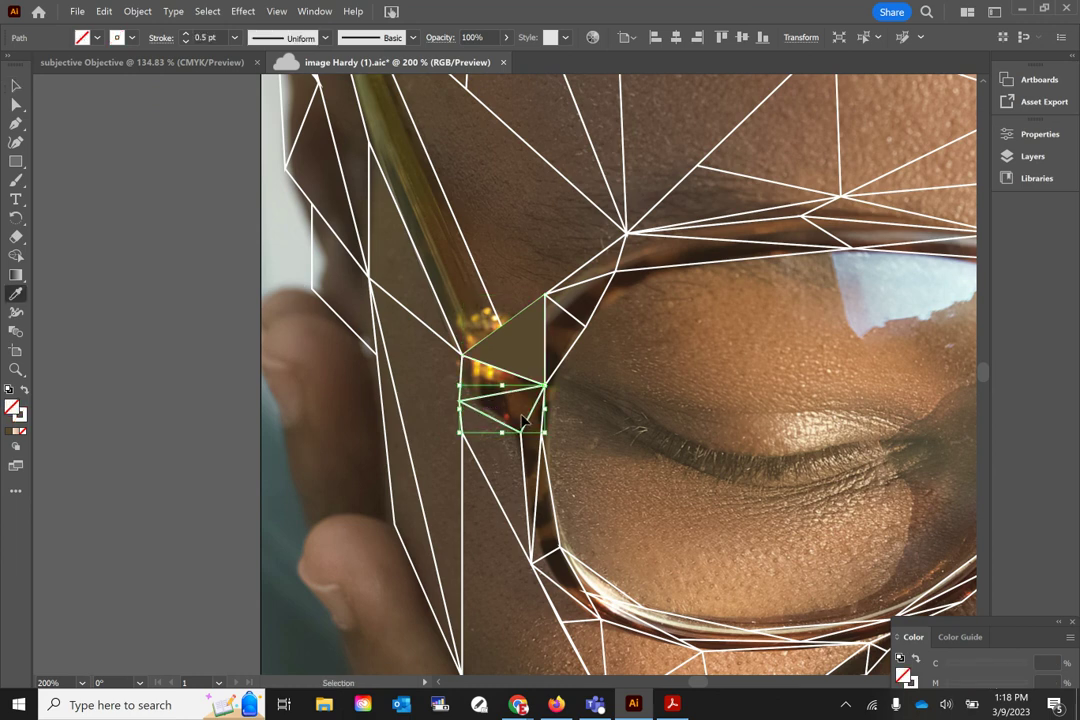
pyautogui.click(483, 362)
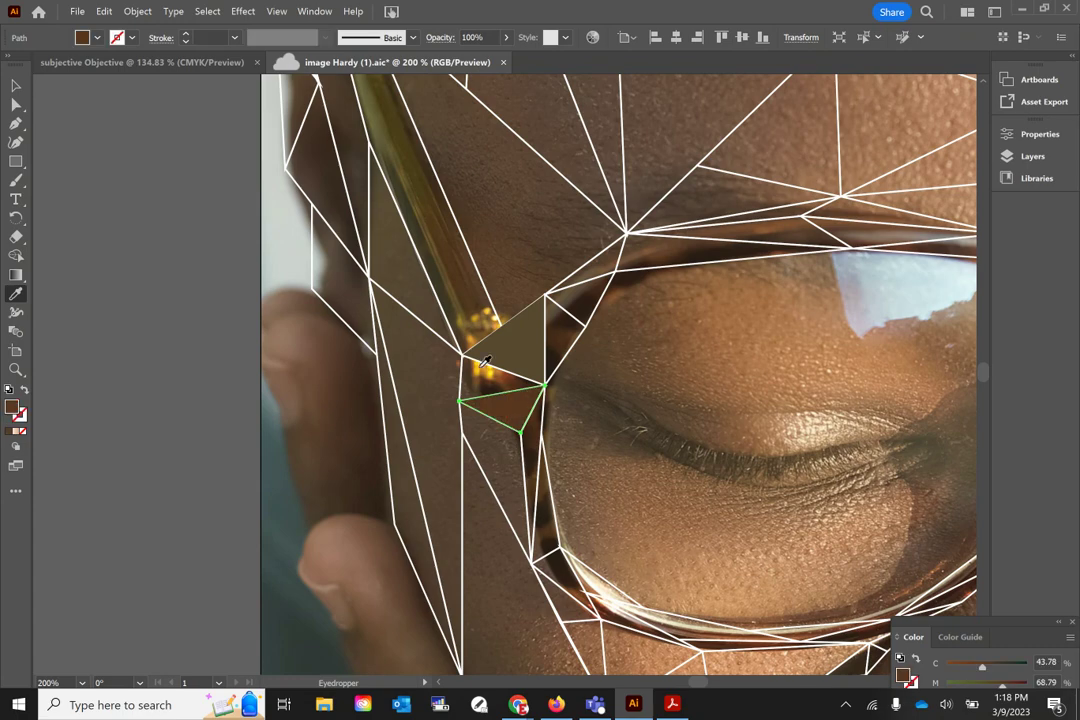
pyautogui.scroll(4, 766, 581)
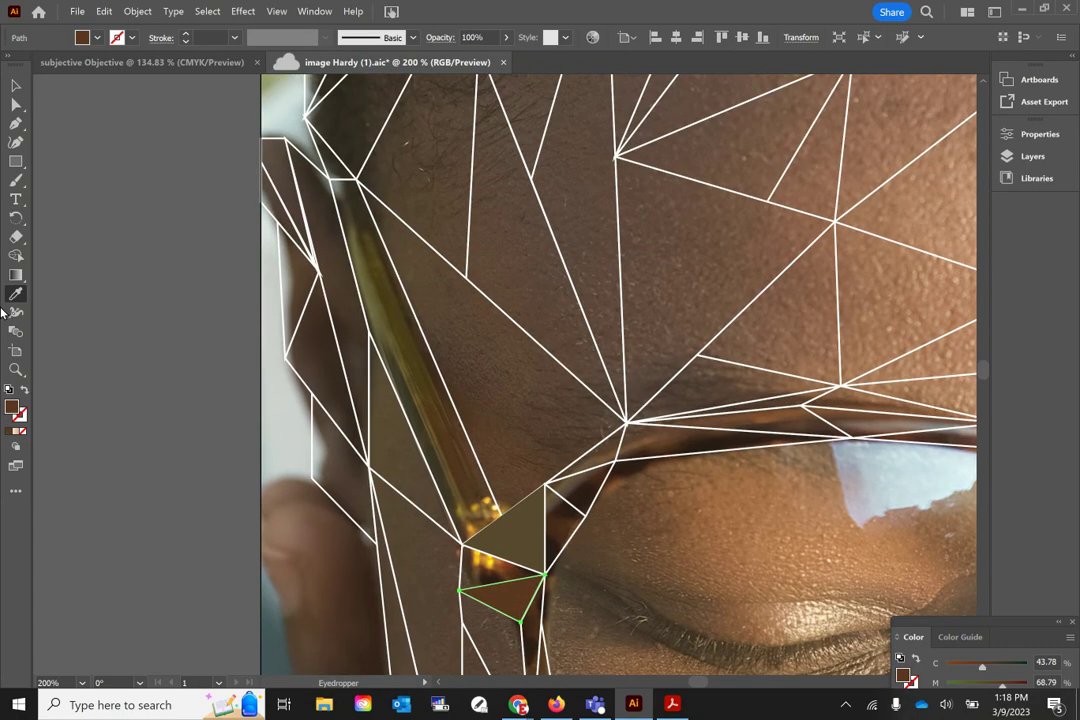
# - Zoom back out to 100% so the whole face is visible
pyautogui.click(16, 369)
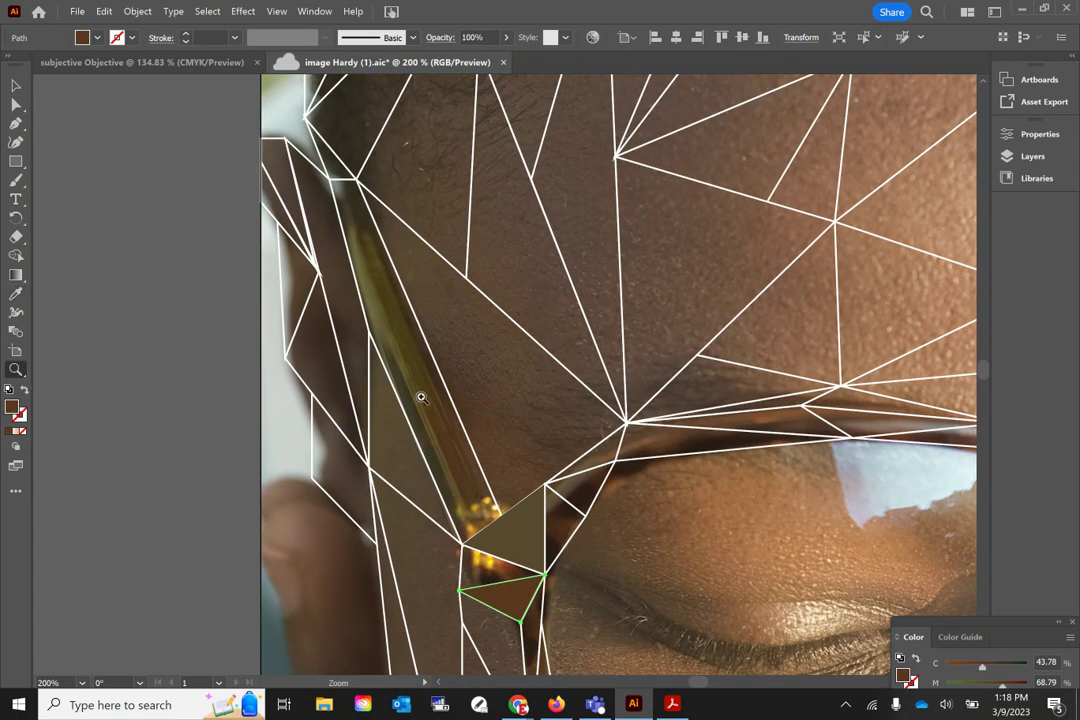
pyautogui.keyDown('alt'); pyautogui.click(692, 237); pyautogui.keyUp('alt')
pyautogui.keyDown('alt'); pyautogui.click(723, 258); pyautogui.keyUp('alt')
pyautogui.scroll(-2, 439, 474)
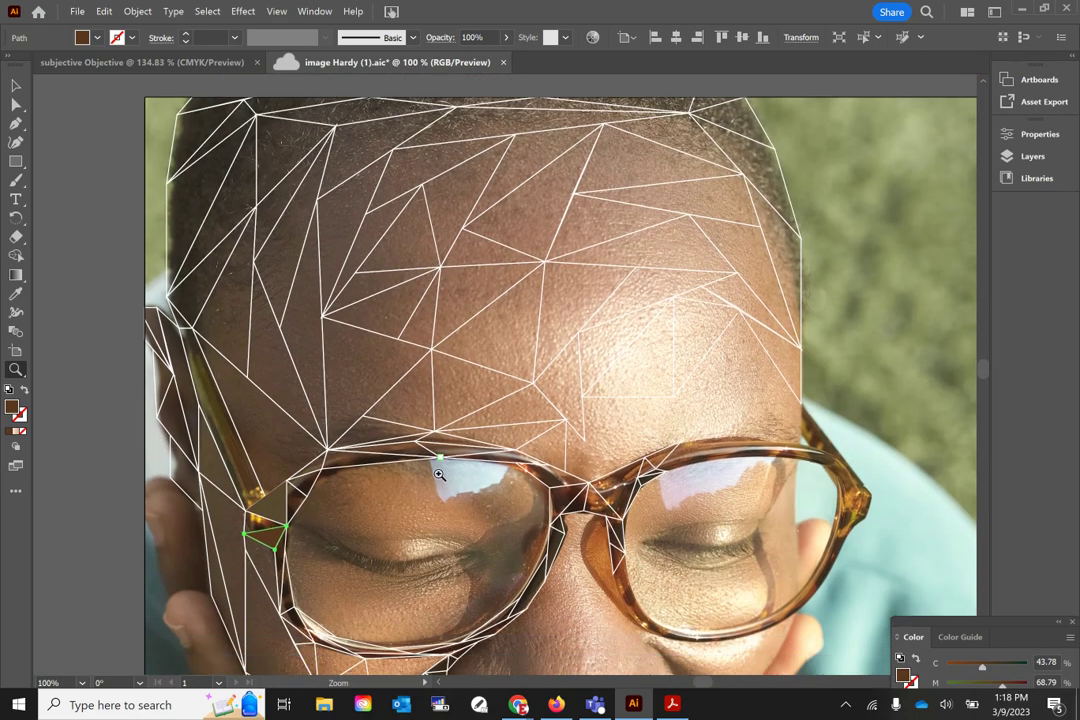
pyautogui.scroll(-1, 439, 474)
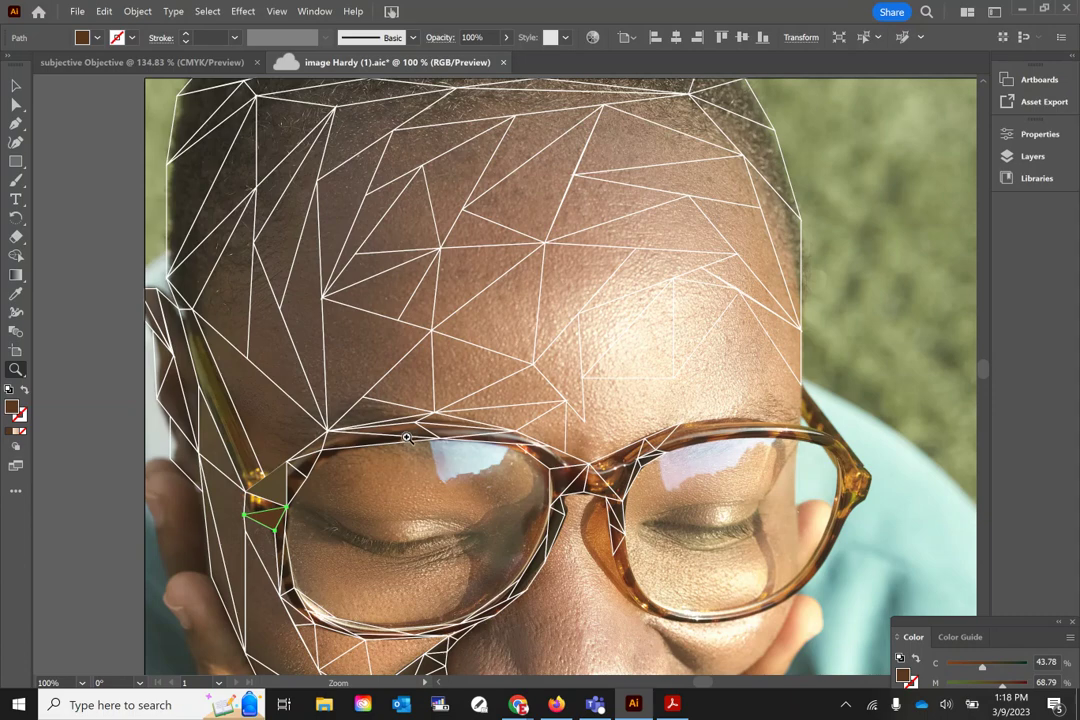
# - Open the Gradient panel from the Window menu and reset to white fill, black stroke
pyautogui.click(315, 11)
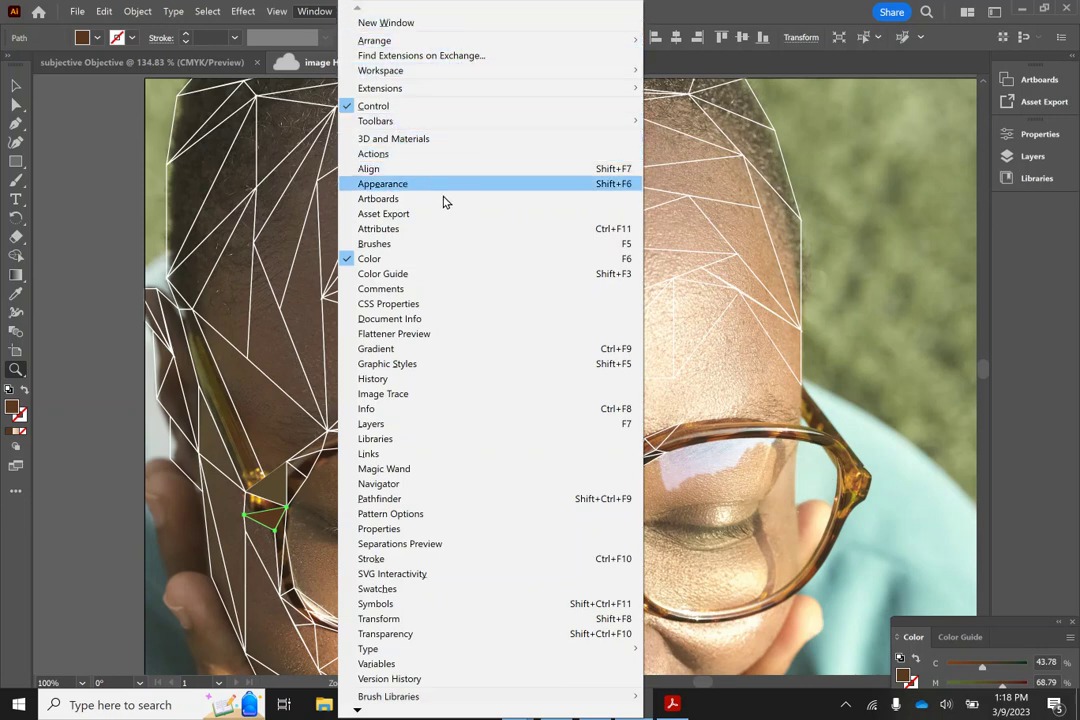
pyautogui.click(471, 347)
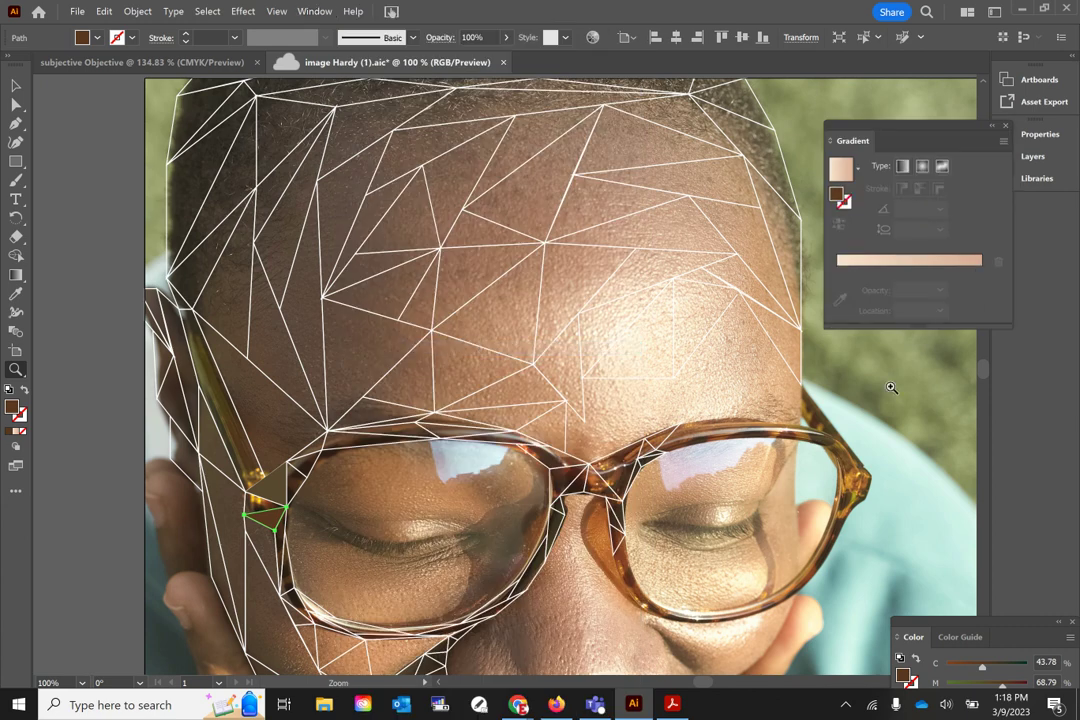
pyautogui.click(9, 389)
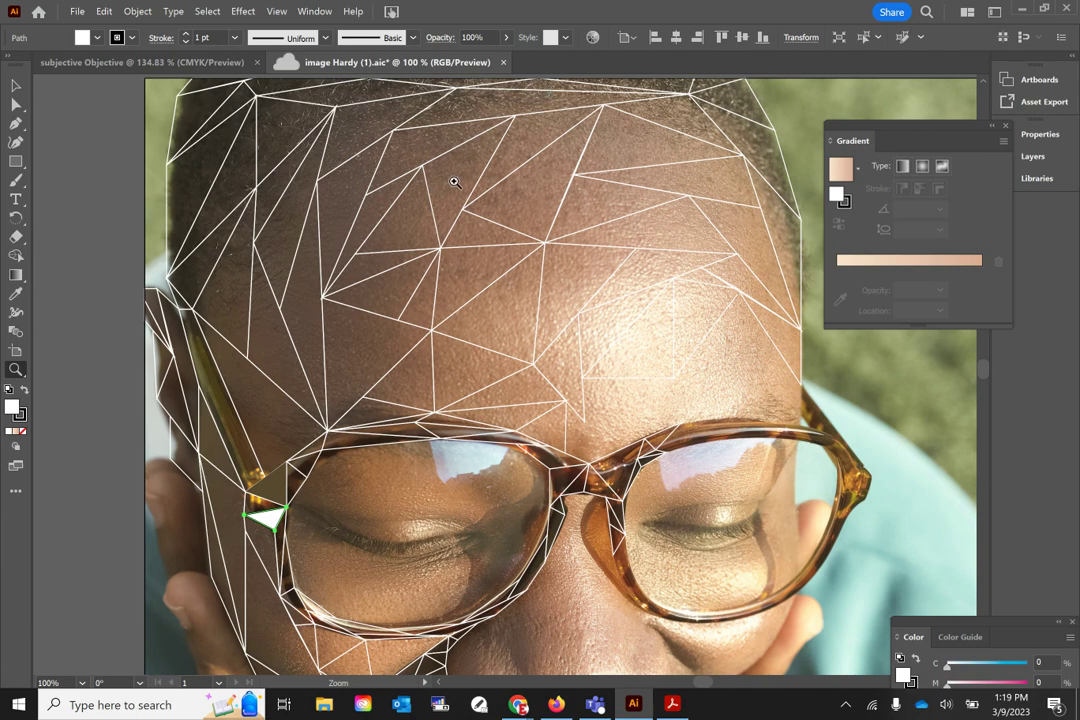
# - Apply a linear gradient to the lower hinge triangle, left stop sampled as light tan forehead skin
pyautogui.click(843, 172)
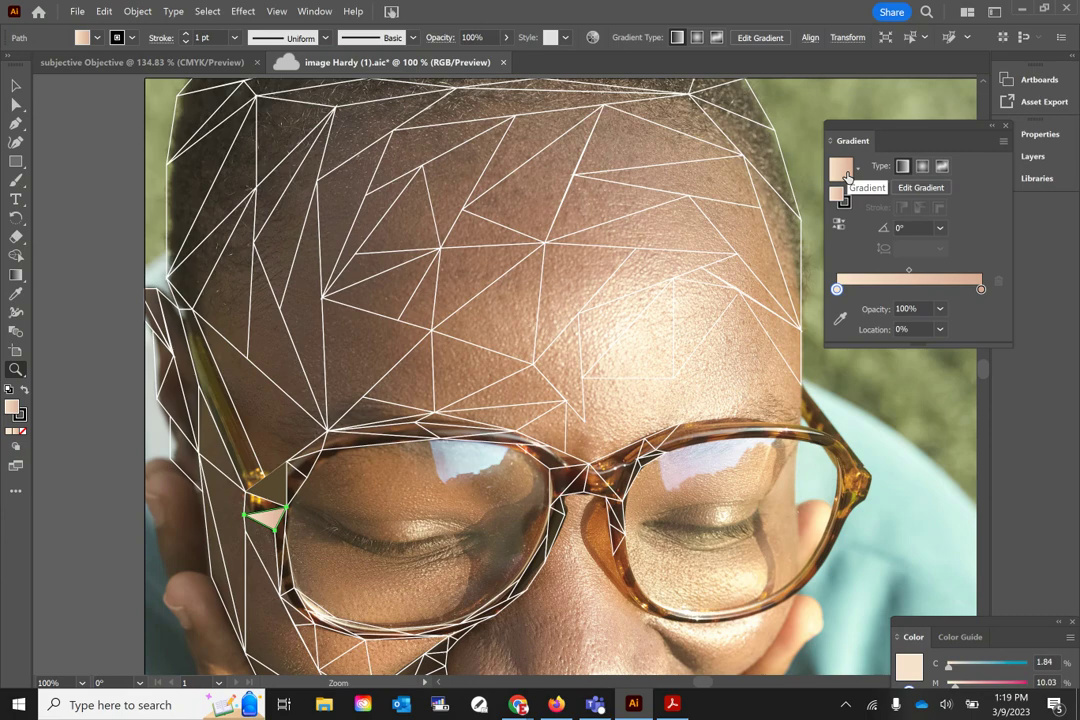
pyautogui.doubleClick(837, 289)
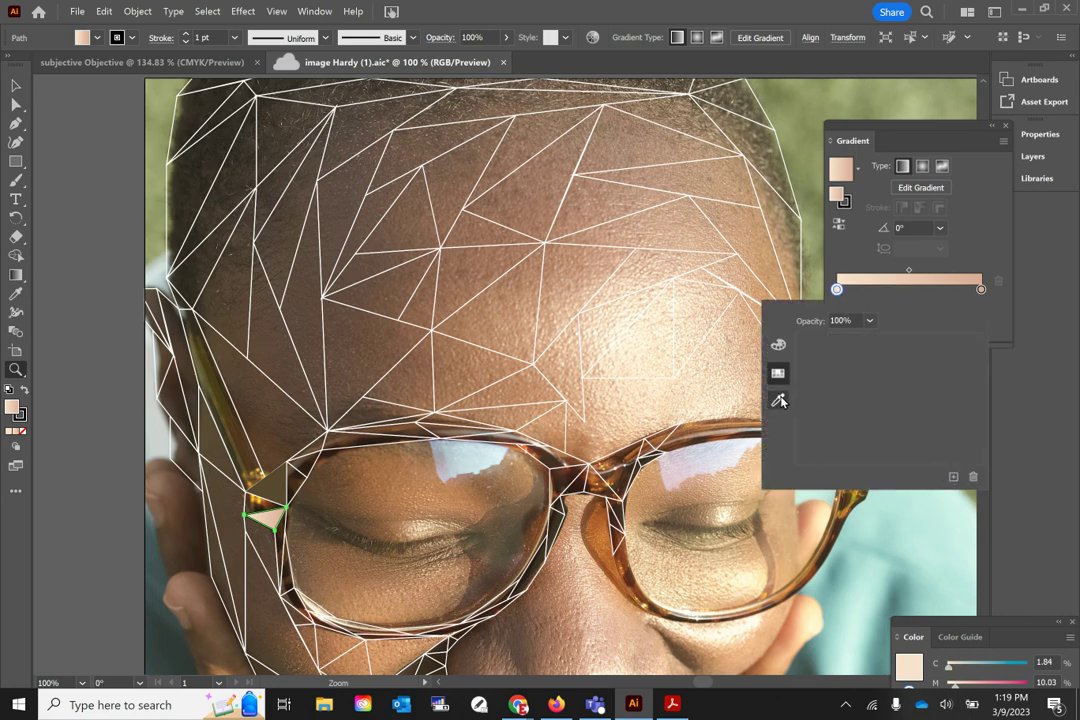
pyautogui.click(779, 400)
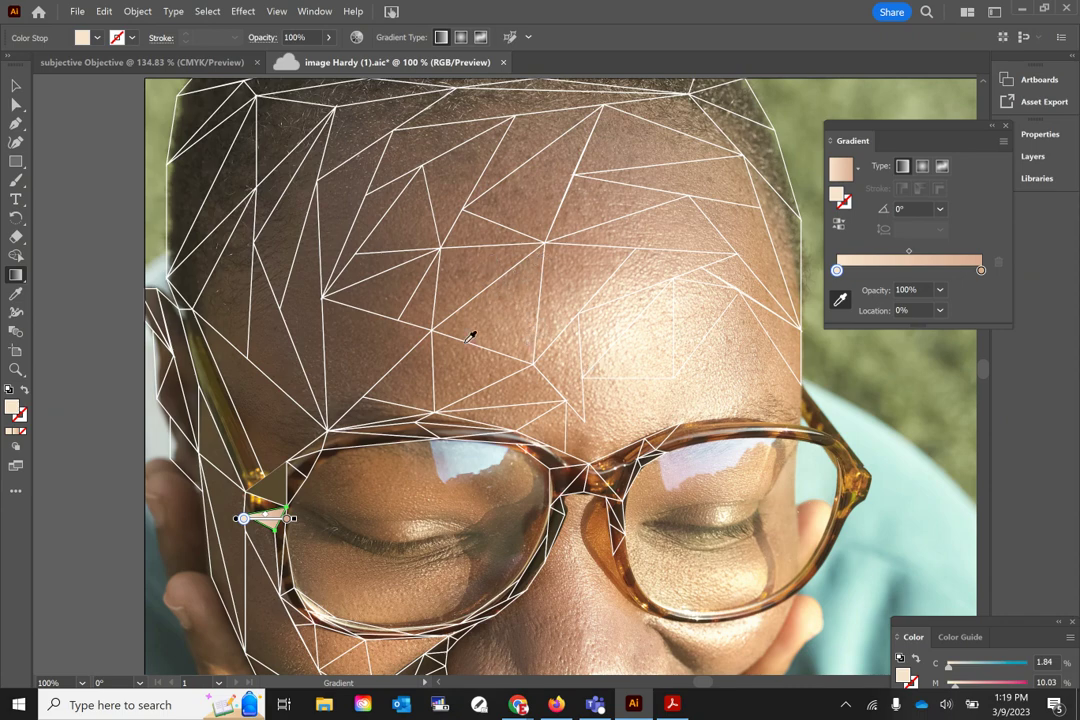
pyautogui.click(535, 318)
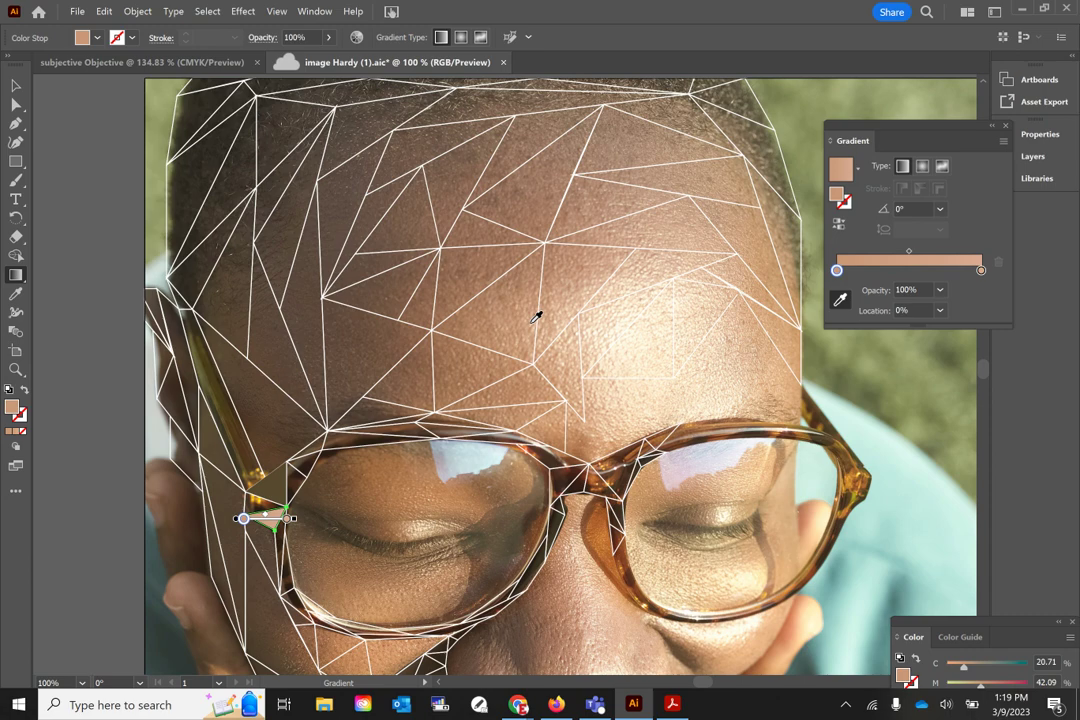
pyautogui.click(533, 311)
pyautogui.click(527, 332)
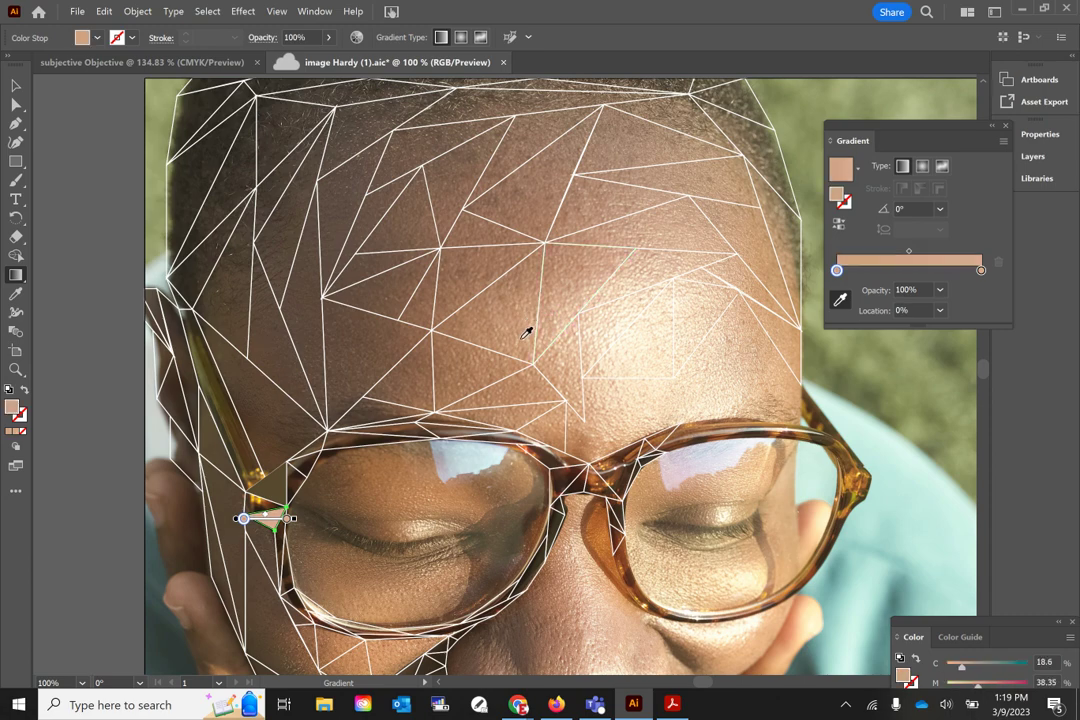
pyautogui.click(534, 336)
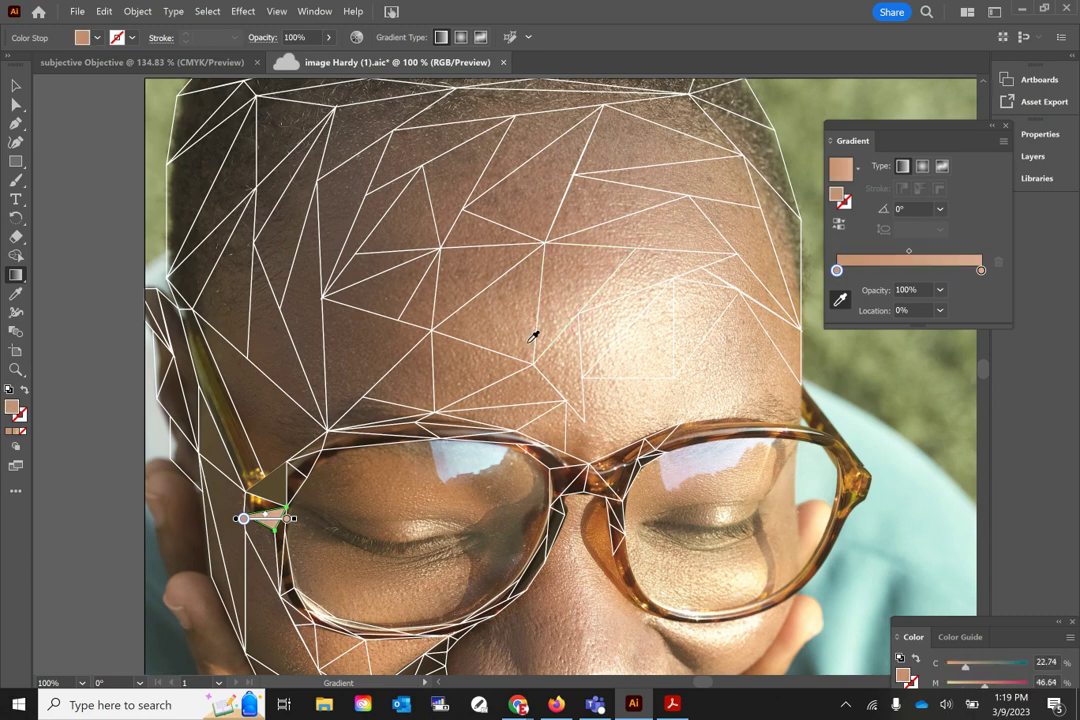
pyautogui.click(537, 311)
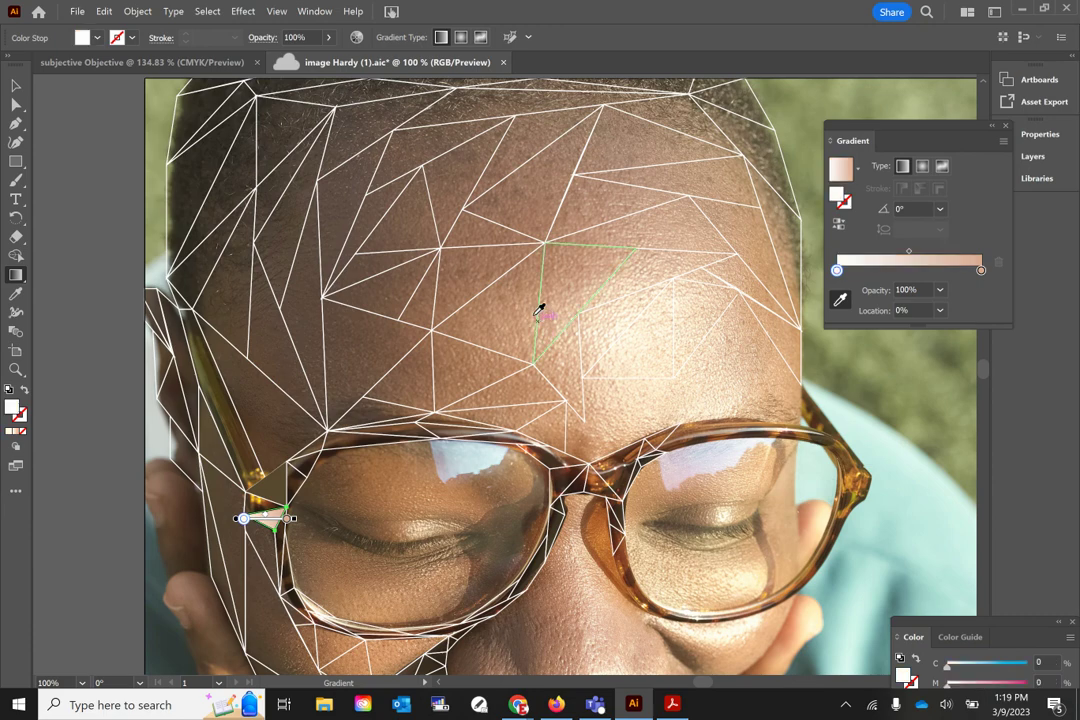
pyautogui.click(540, 302)
pyautogui.click(527, 328)
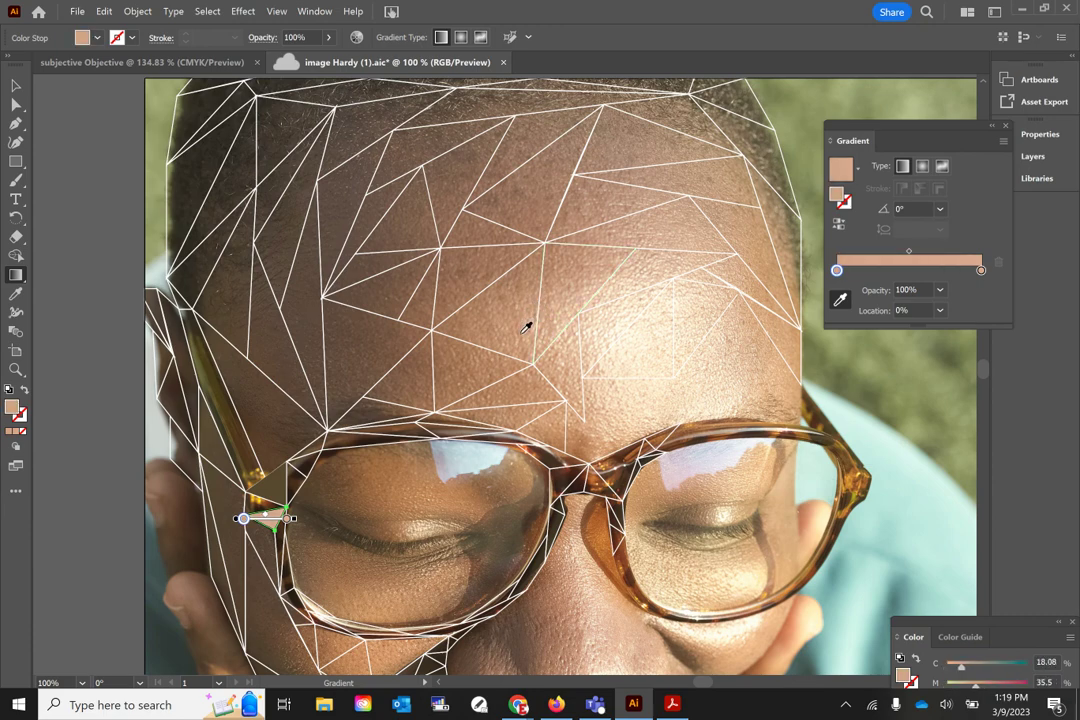
pyautogui.click(538, 330)
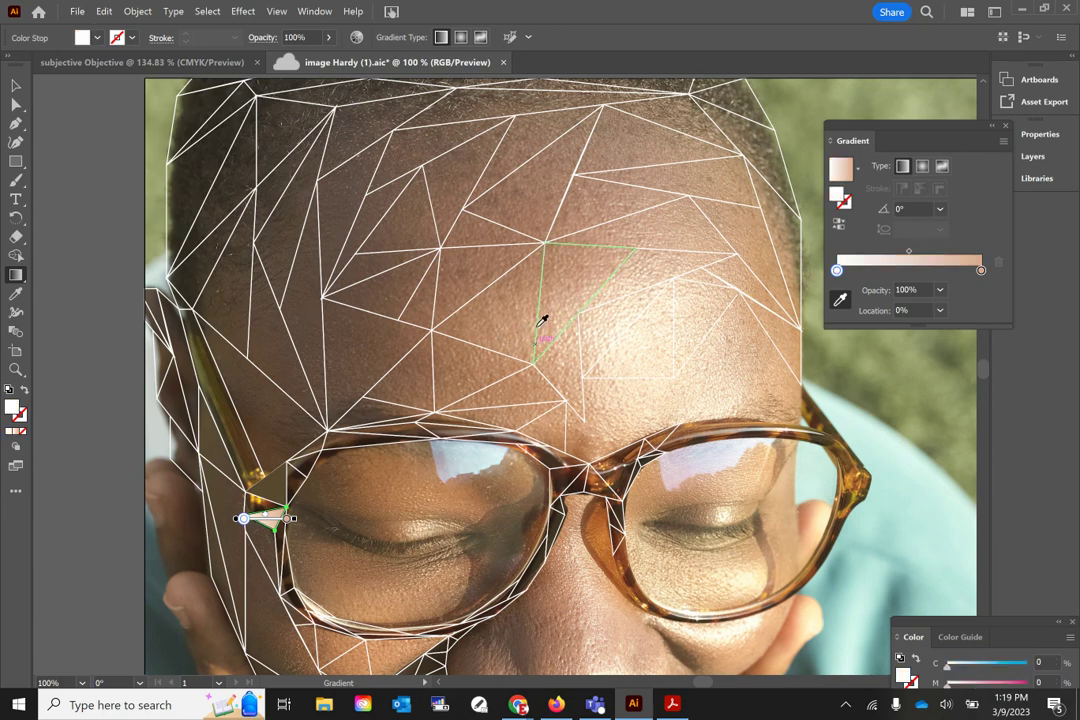
pyautogui.click(530, 313)
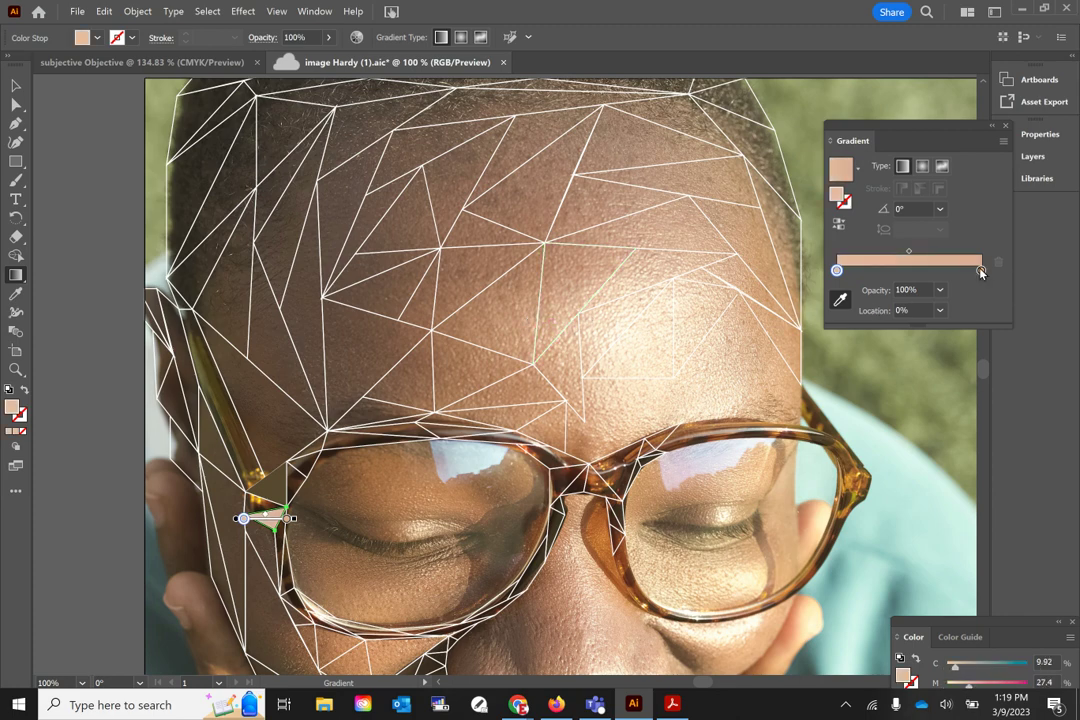
# - Set the right gradient stop to a darker skin tone sampled from the photo
pyautogui.doubleClick(981, 270)
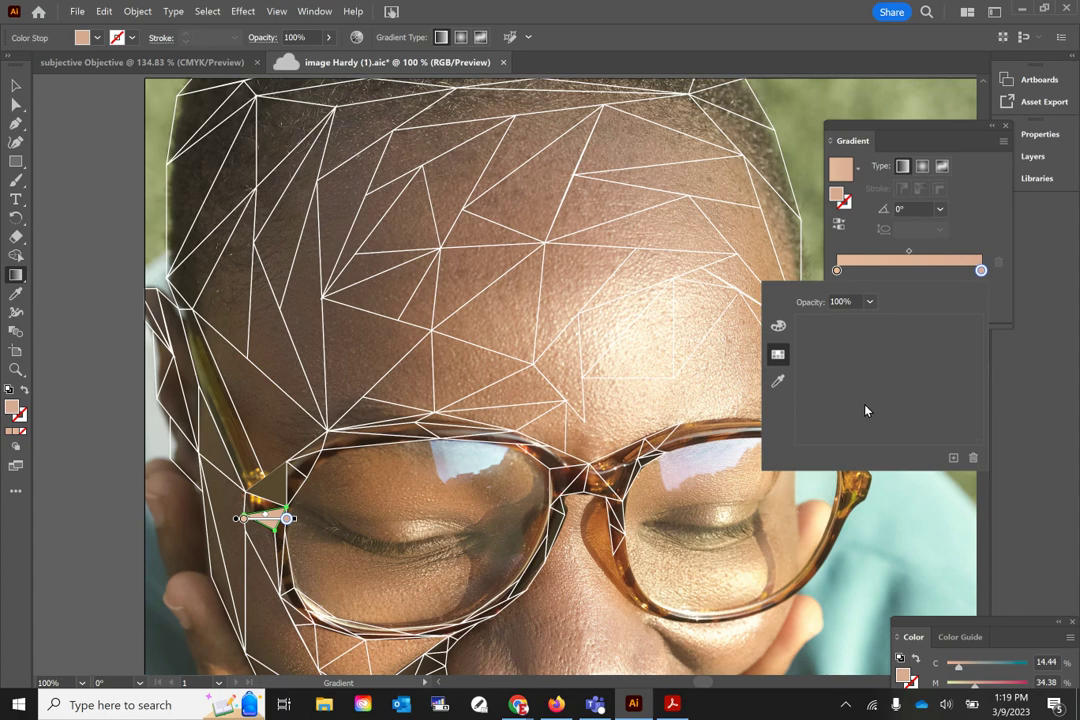
pyautogui.click(778, 381)
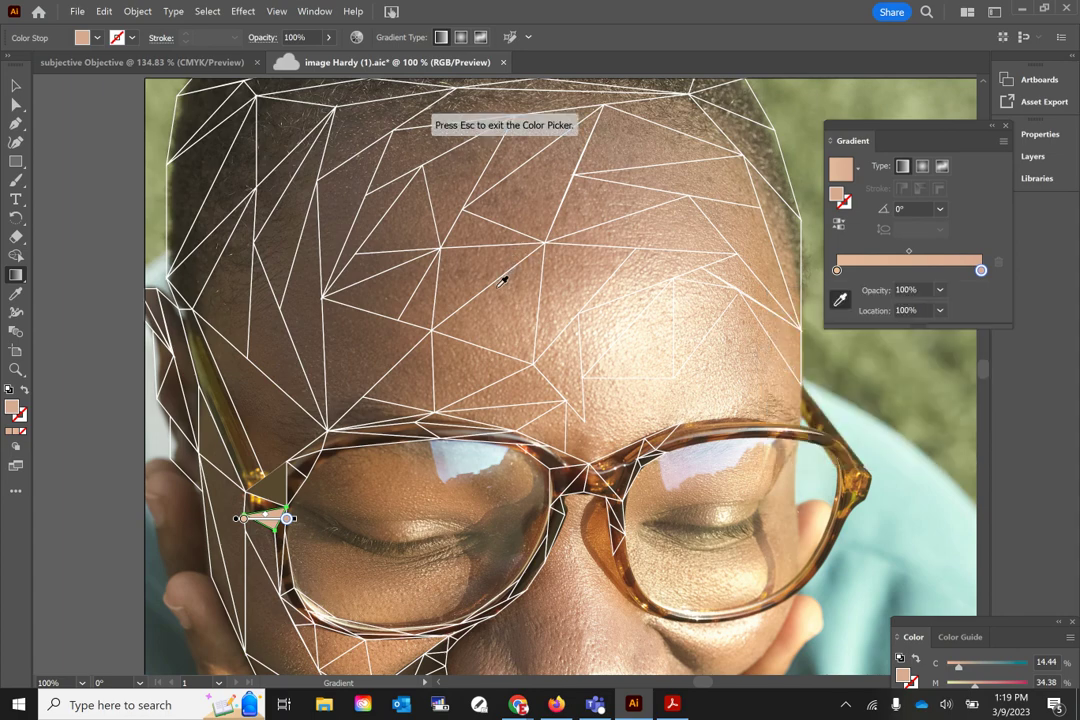
pyautogui.click(497, 285)
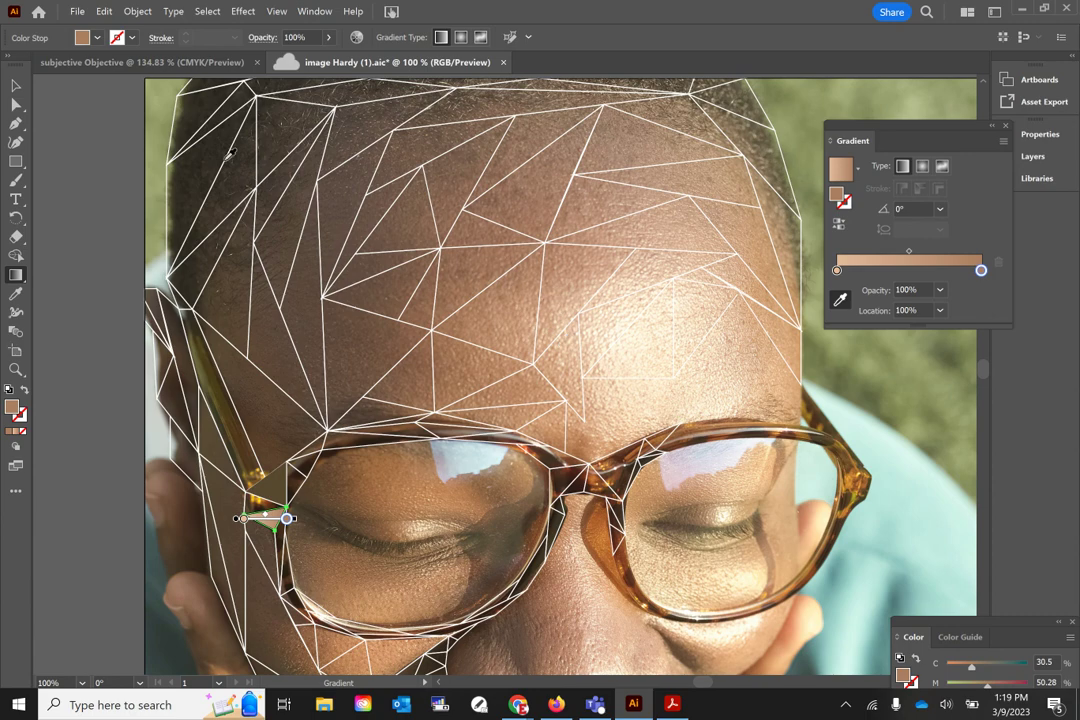
# - Fill the forehead triangle above the left lens with the skin gradient at 135°
pyautogui.click(20, 87)
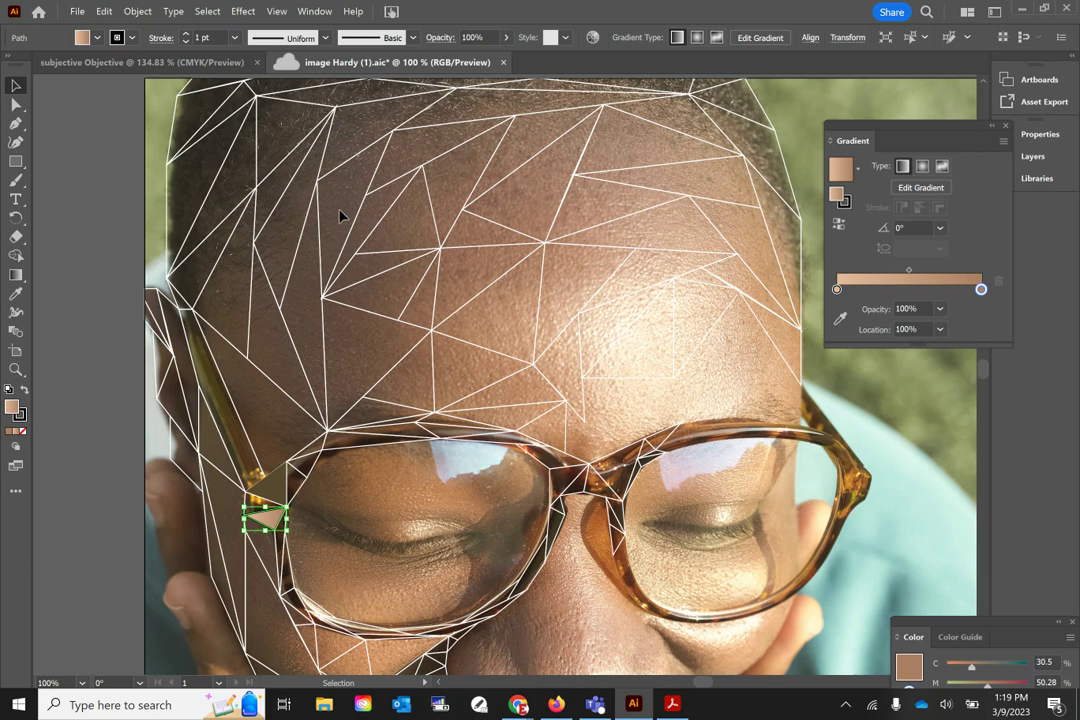
pyautogui.click(473, 304)
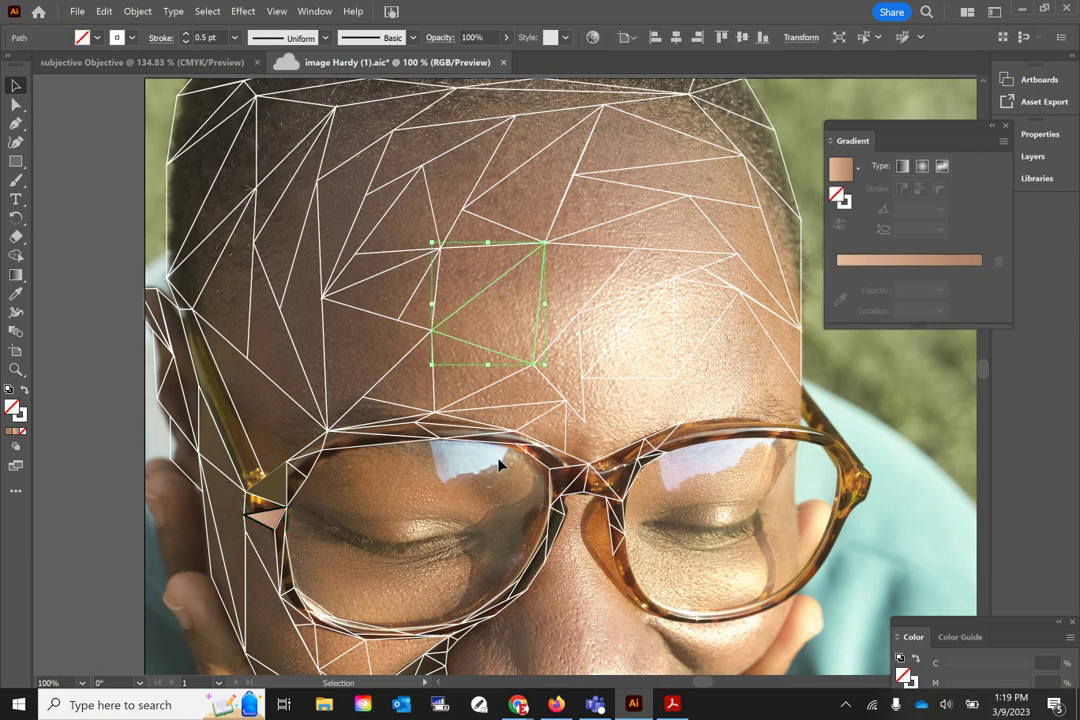
pyautogui.click(845, 169)
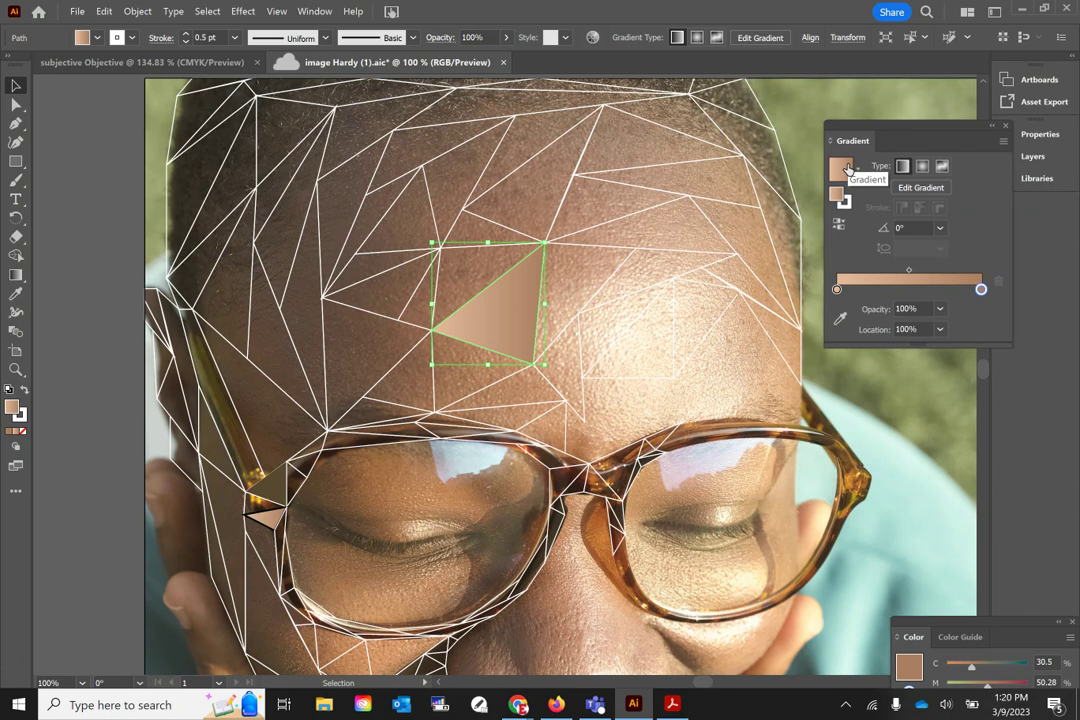
pyautogui.click(940, 228)
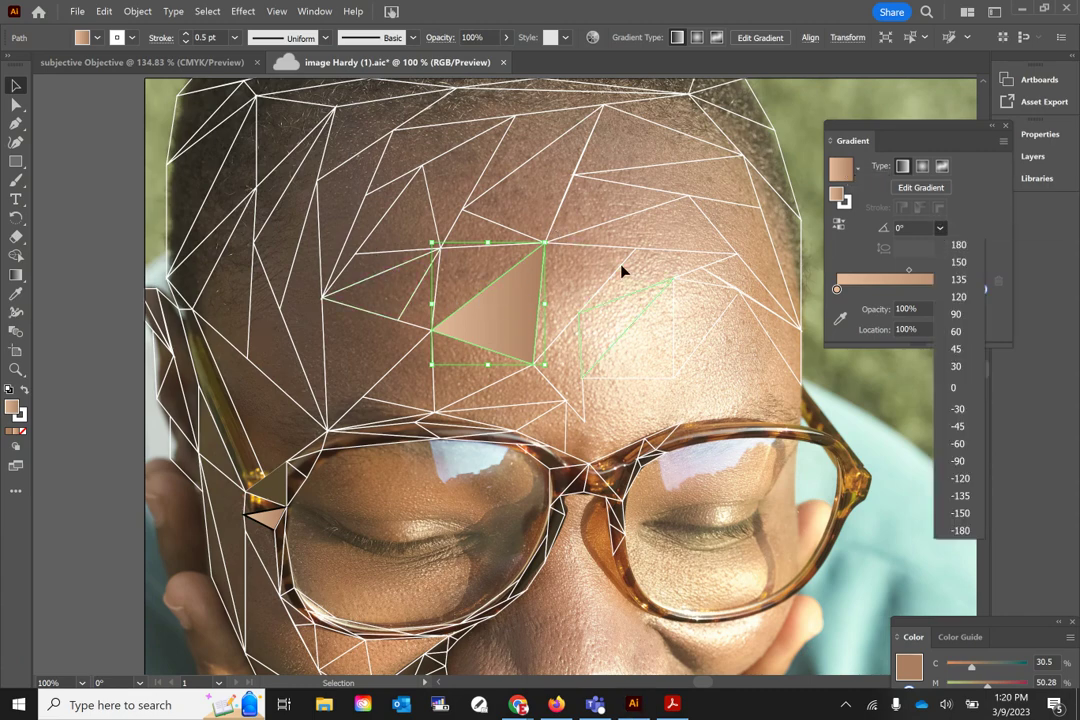
pyautogui.click(958, 461)
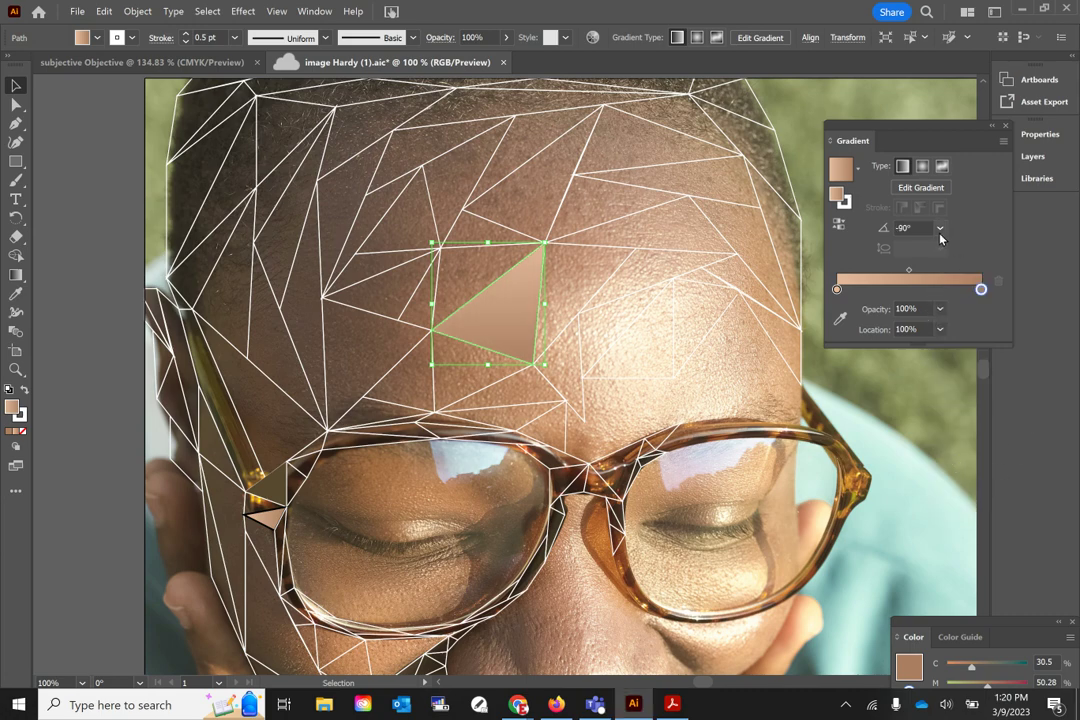
pyautogui.click(940, 228)
pyautogui.click(958, 283)
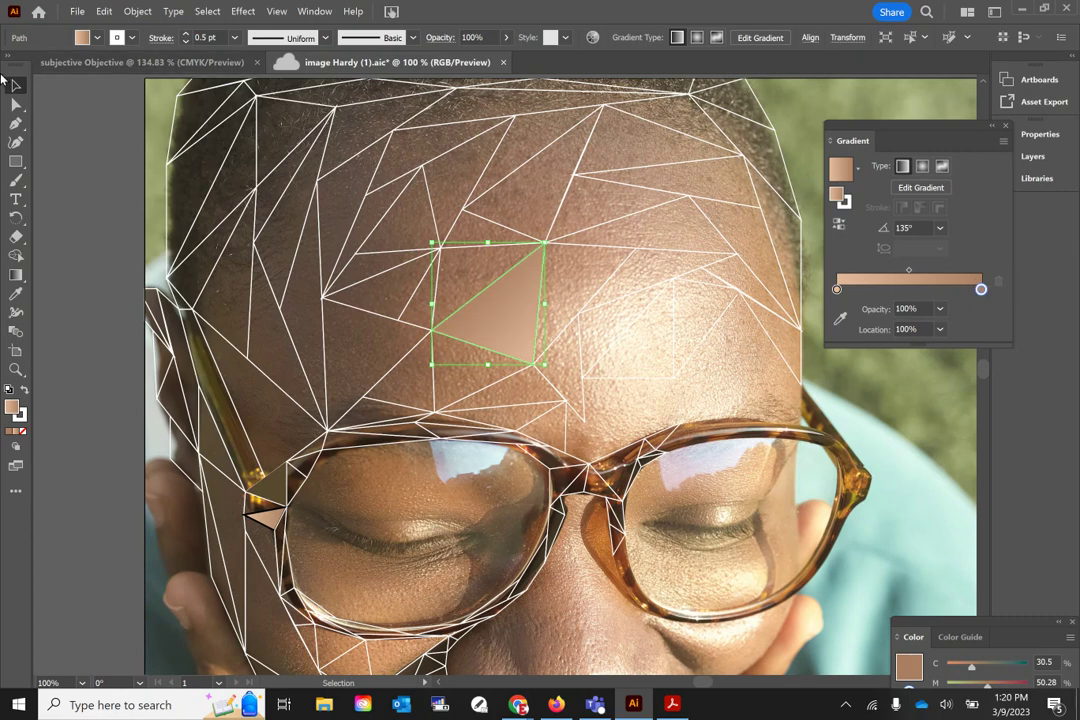
pyautogui.click(102, 192)
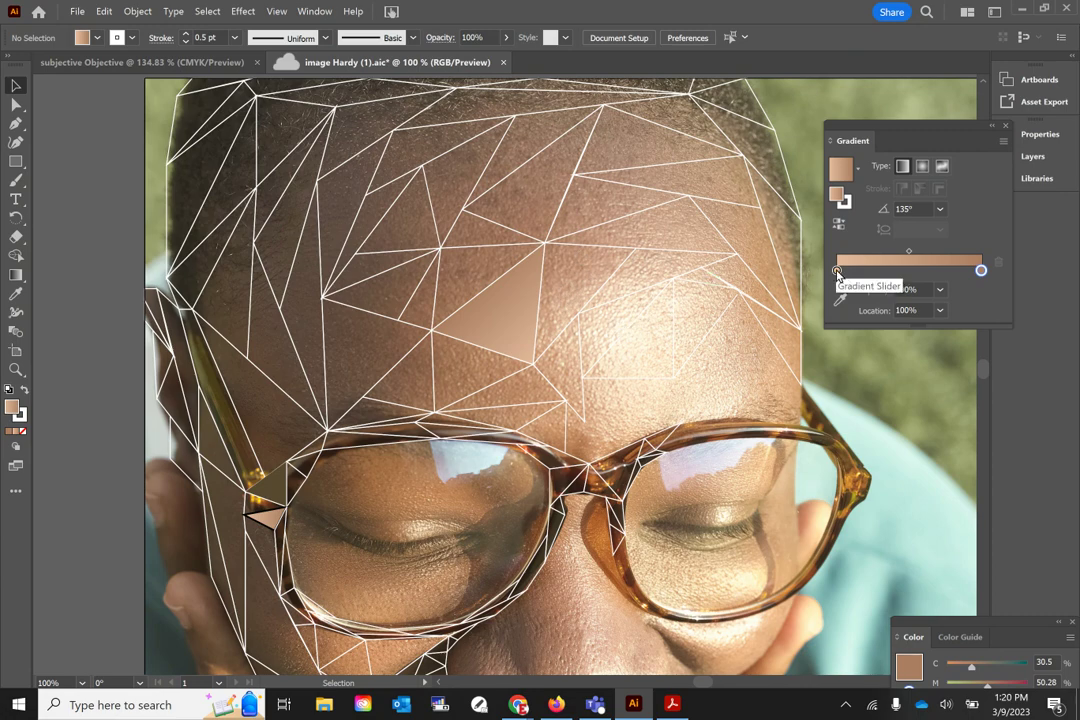
# - Resample the left gradient stop to a pale peach forehead skin tone
pyautogui.doubleClick(837, 271)
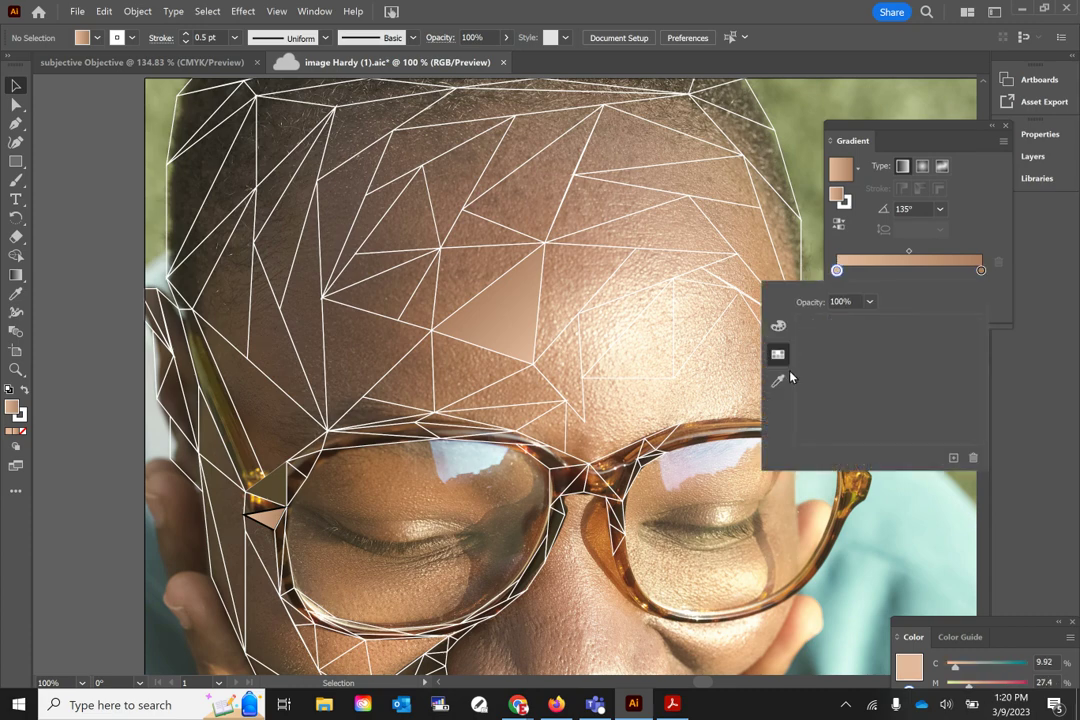
pyautogui.click(781, 377)
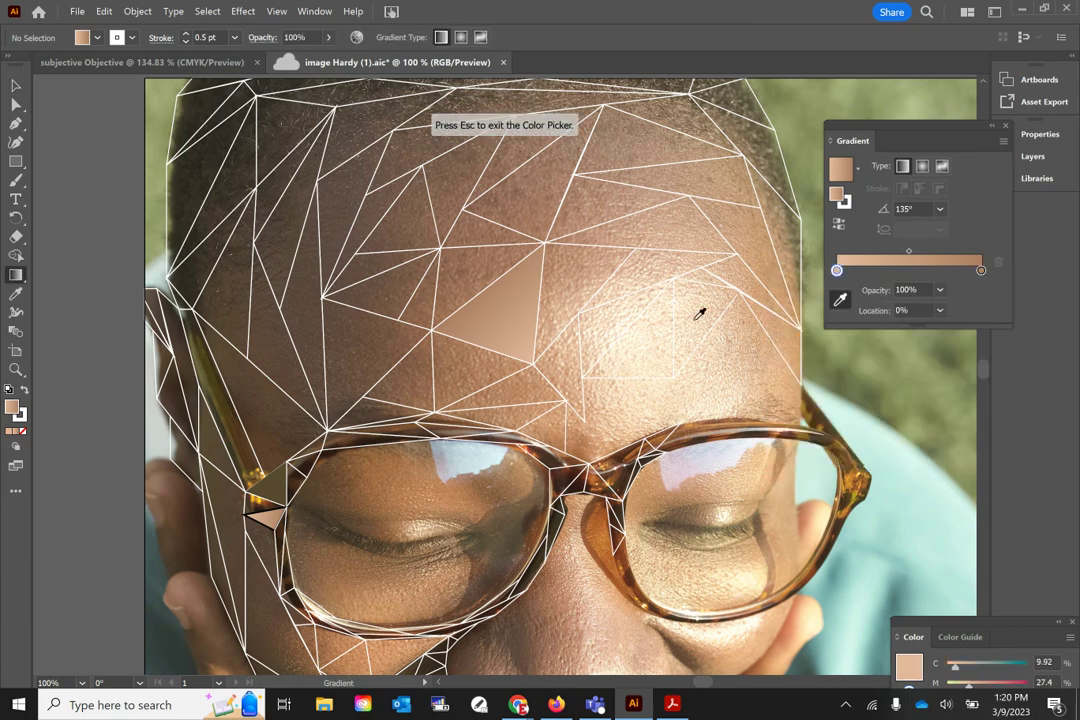
pyautogui.click(590, 296)
pyautogui.click(578, 293)
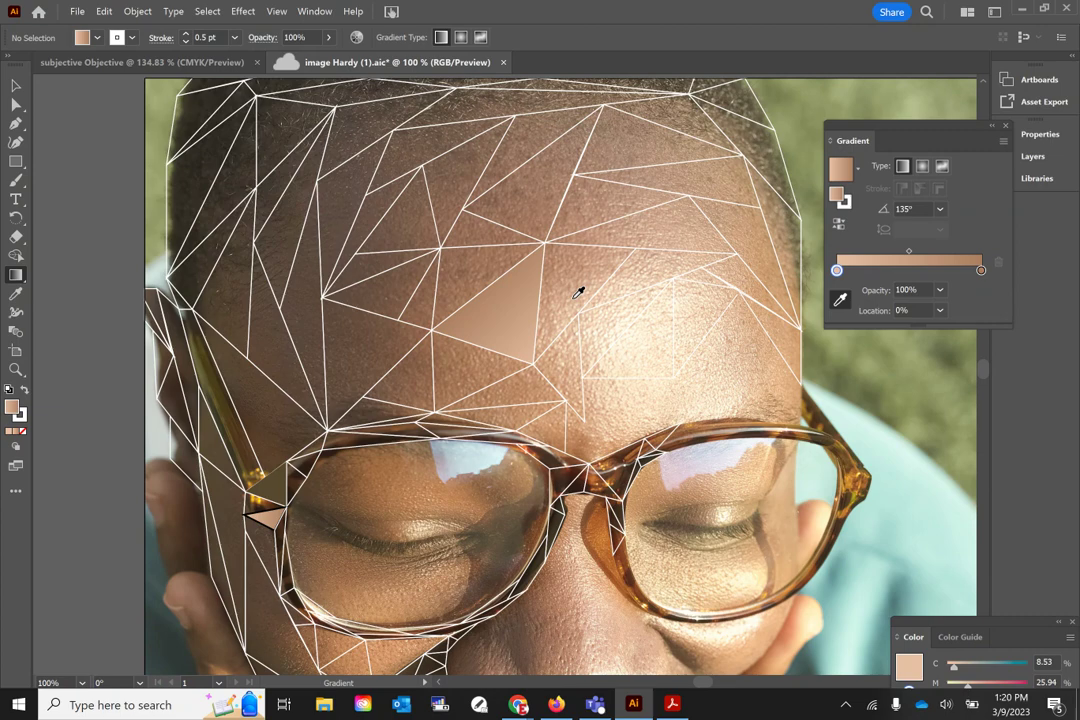
pyautogui.click(574, 308)
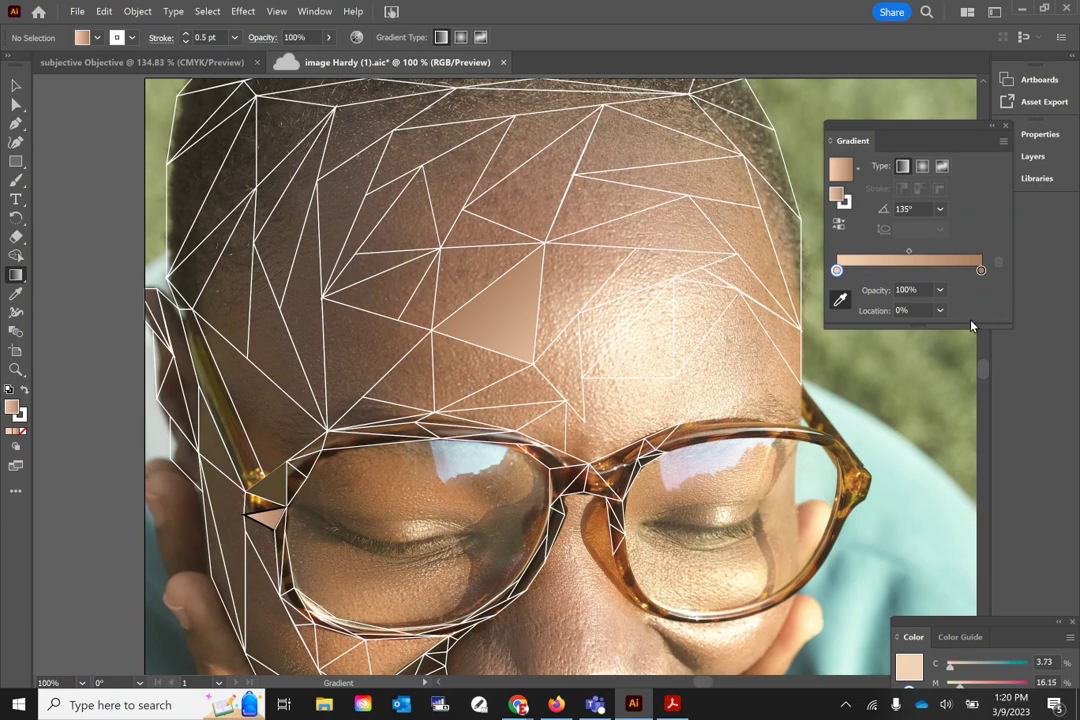
# - Resample the right gradient stop to a deeper brown forehead skin tone
pyautogui.doubleClick(981, 270)
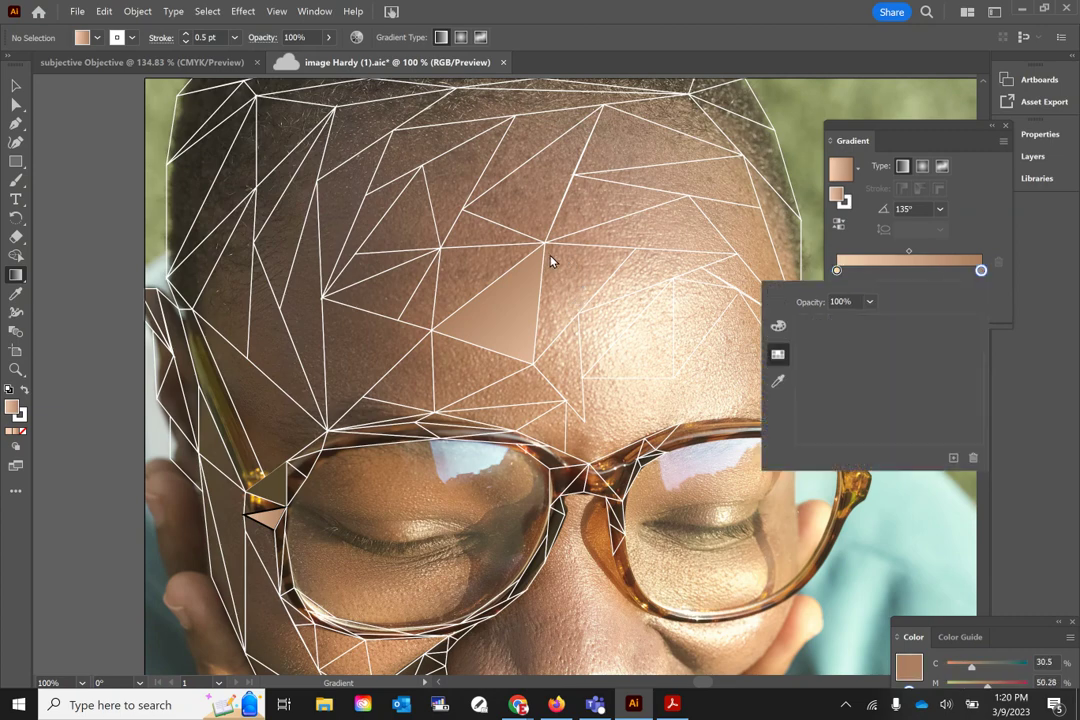
pyautogui.click(779, 386)
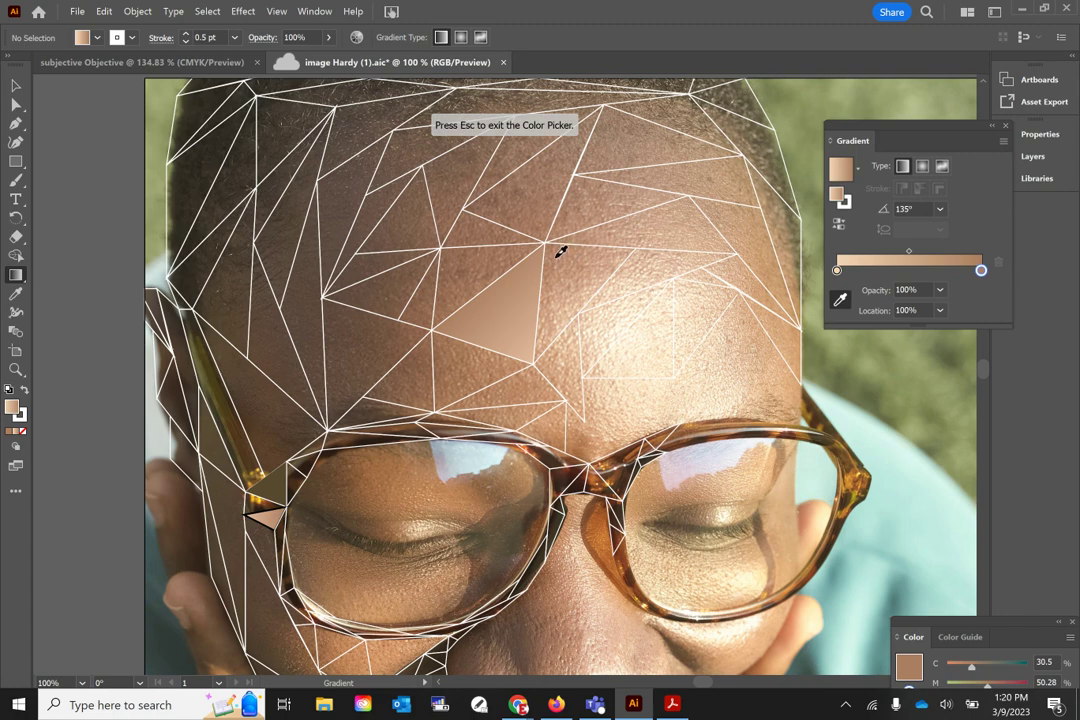
pyautogui.click(561, 252)
pyautogui.click(558, 244)
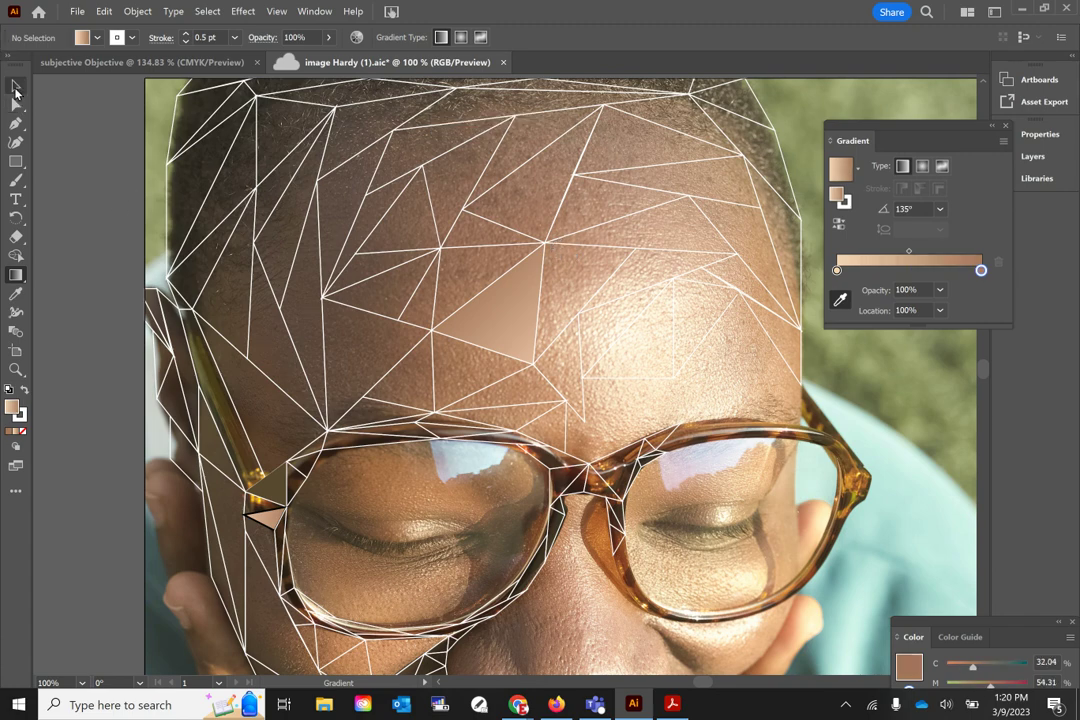
# - Fill the next forehead triangle to the right with the skin gradient at 120°
pyautogui.click(15, 89)
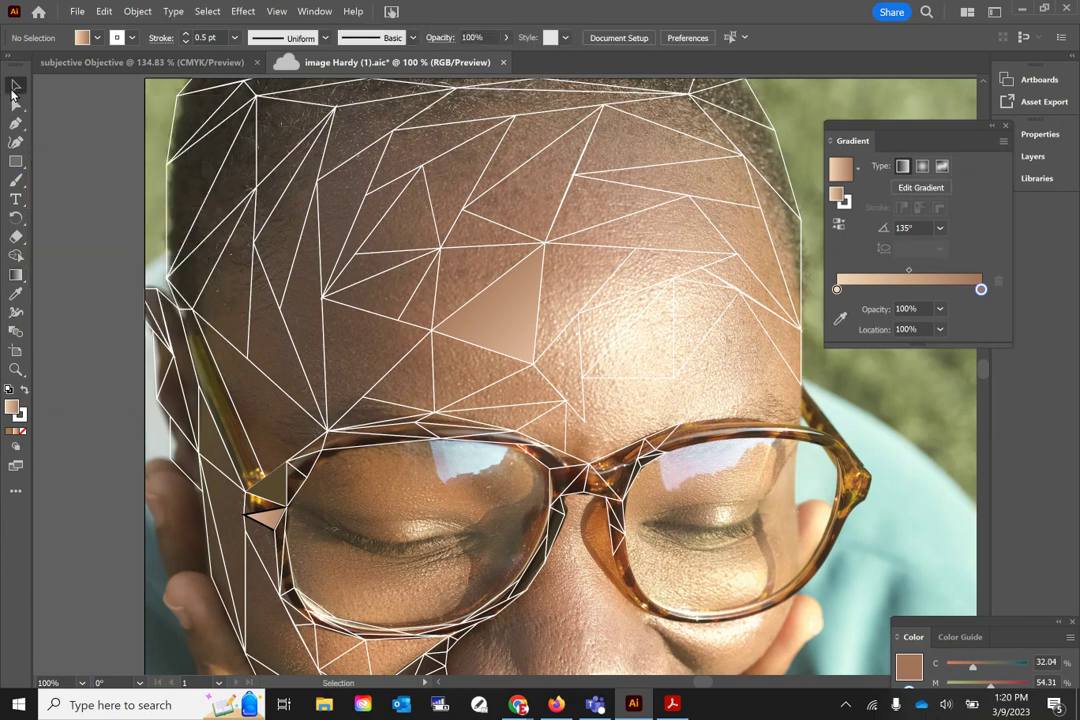
pyautogui.click(585, 250)
pyautogui.click(842, 174)
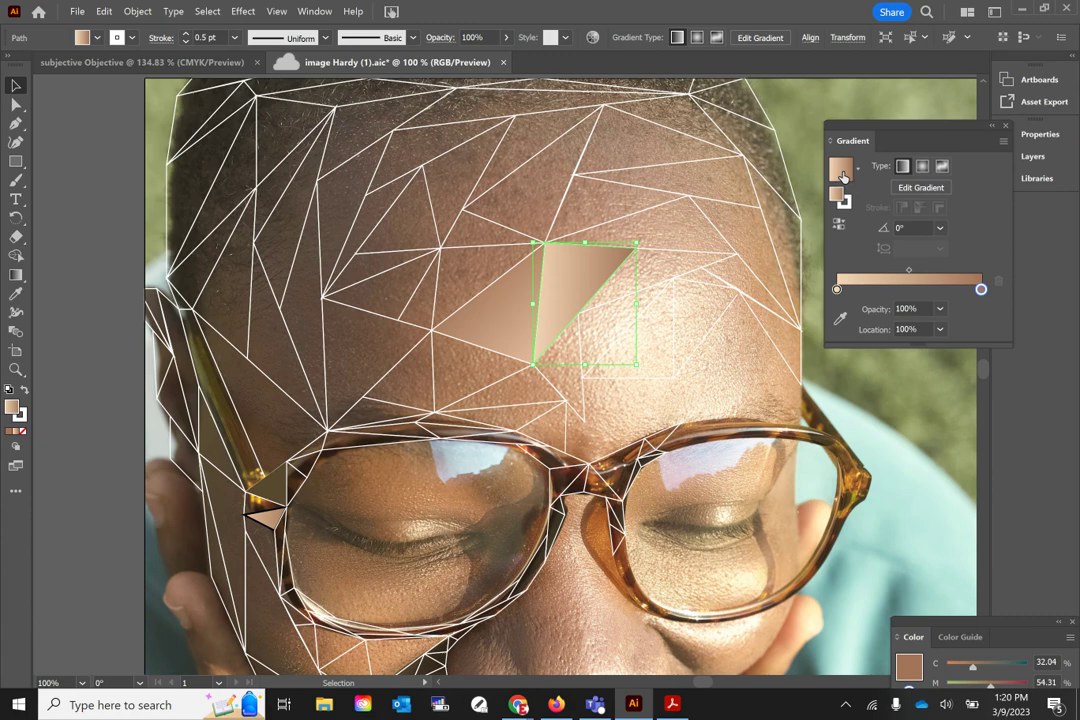
pyautogui.click(940, 228)
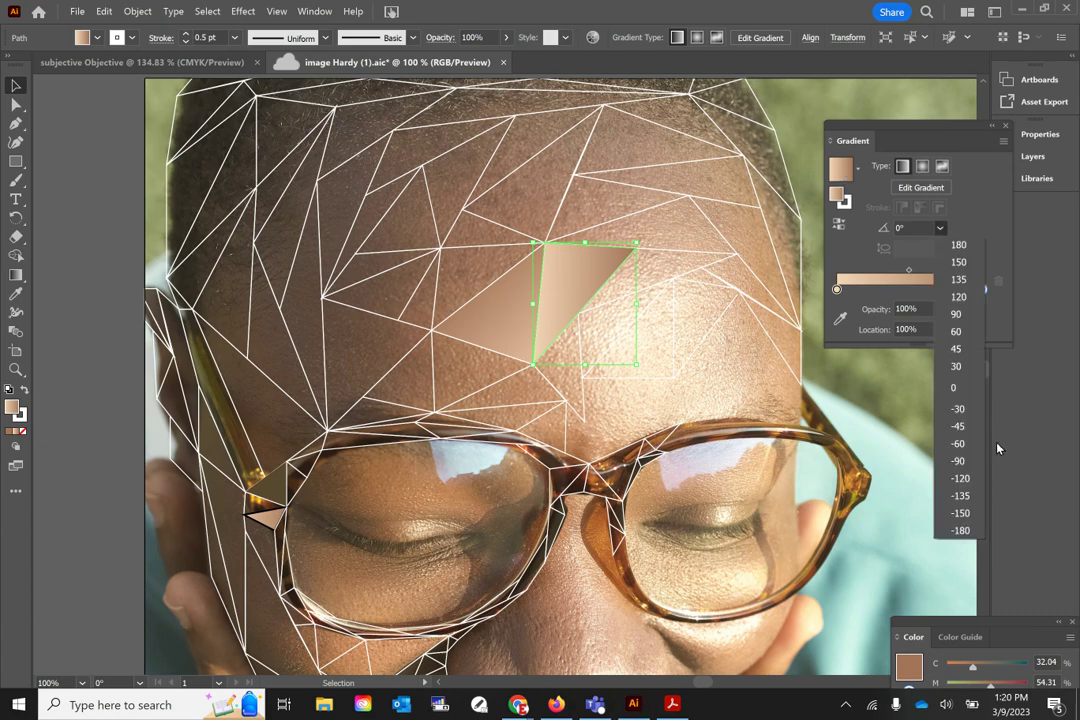
pyautogui.click(958, 297)
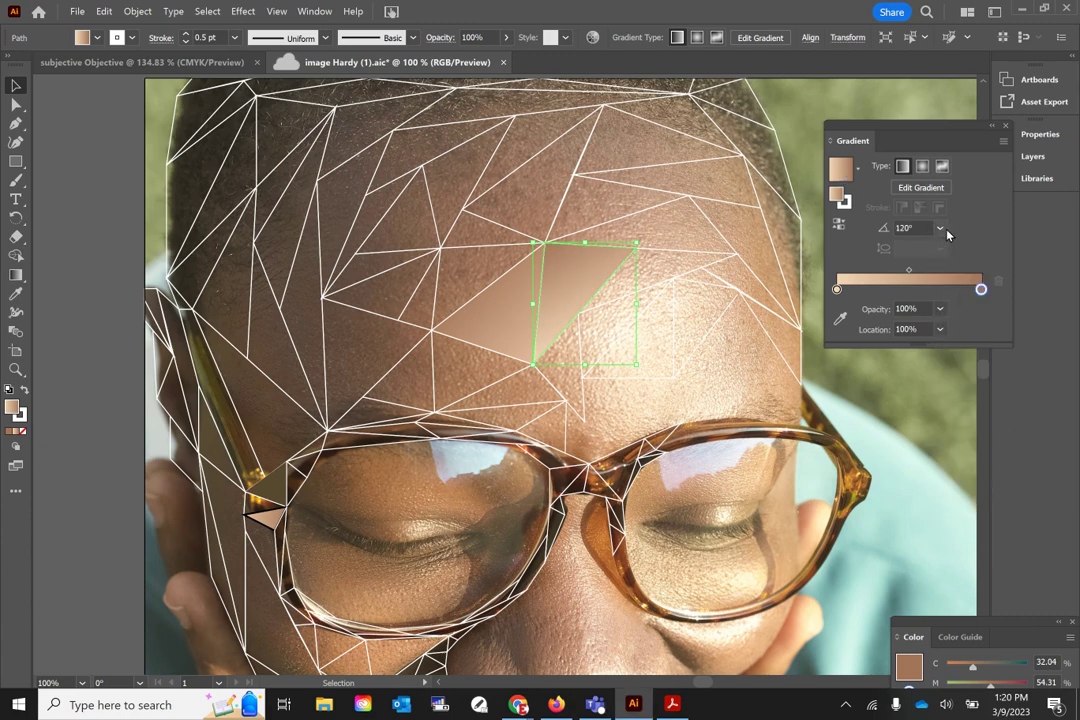
# - Compare 90°, 150° and -30°, keep 120°, and shift the gradient midpoint to about 59.6%
pyautogui.click(940, 228)
pyautogui.click(958, 315)
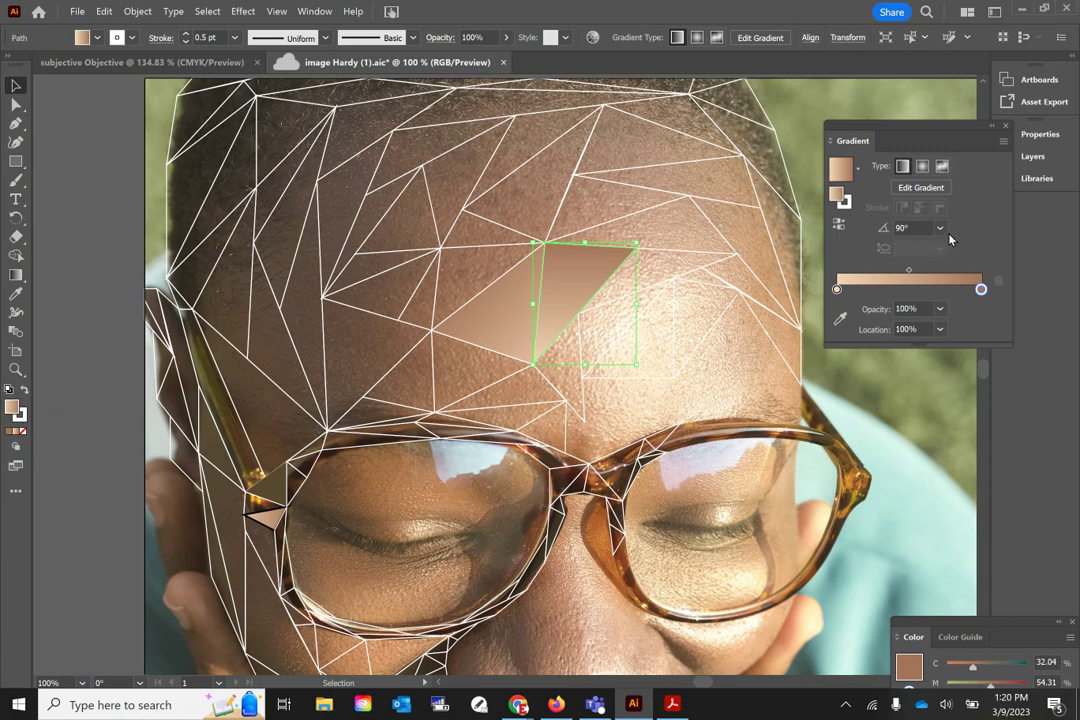
pyautogui.click(940, 228)
pyautogui.click(958, 262)
pyautogui.click(940, 229)
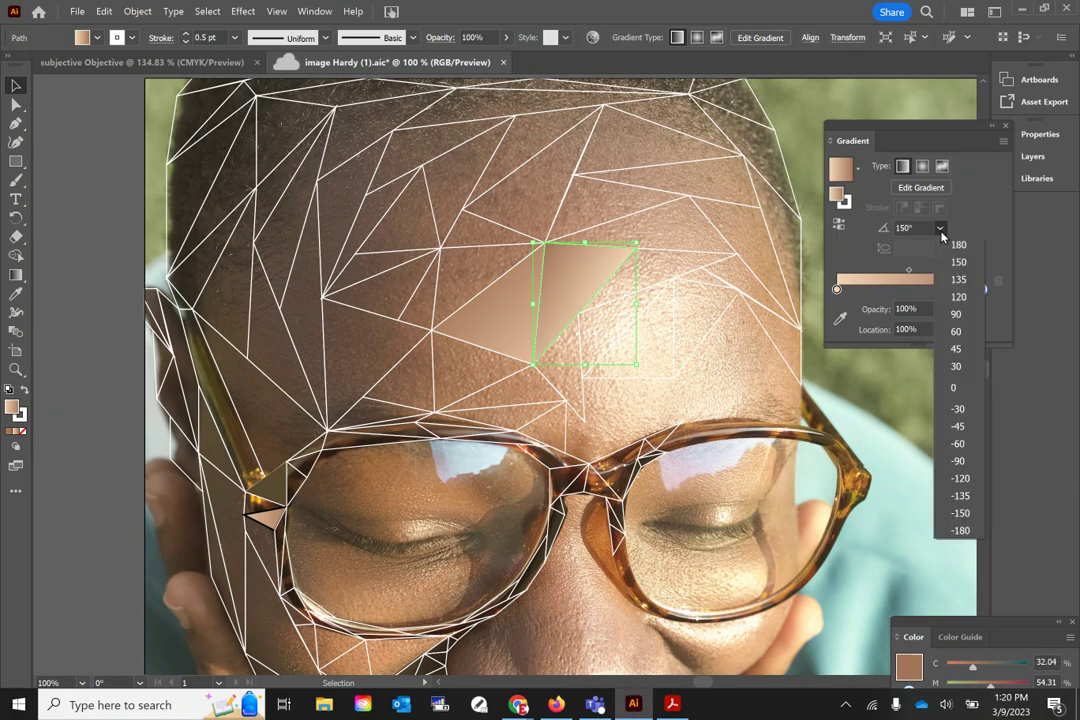
pyautogui.click(958, 409)
pyautogui.click(940, 228)
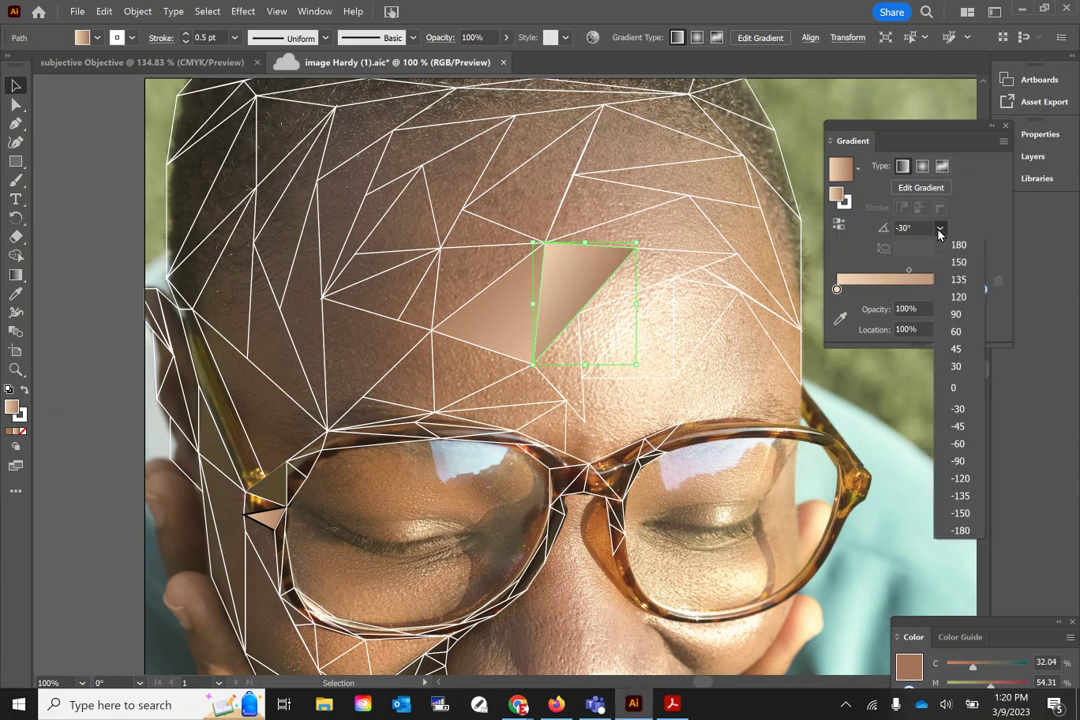
pyautogui.click(957, 298)
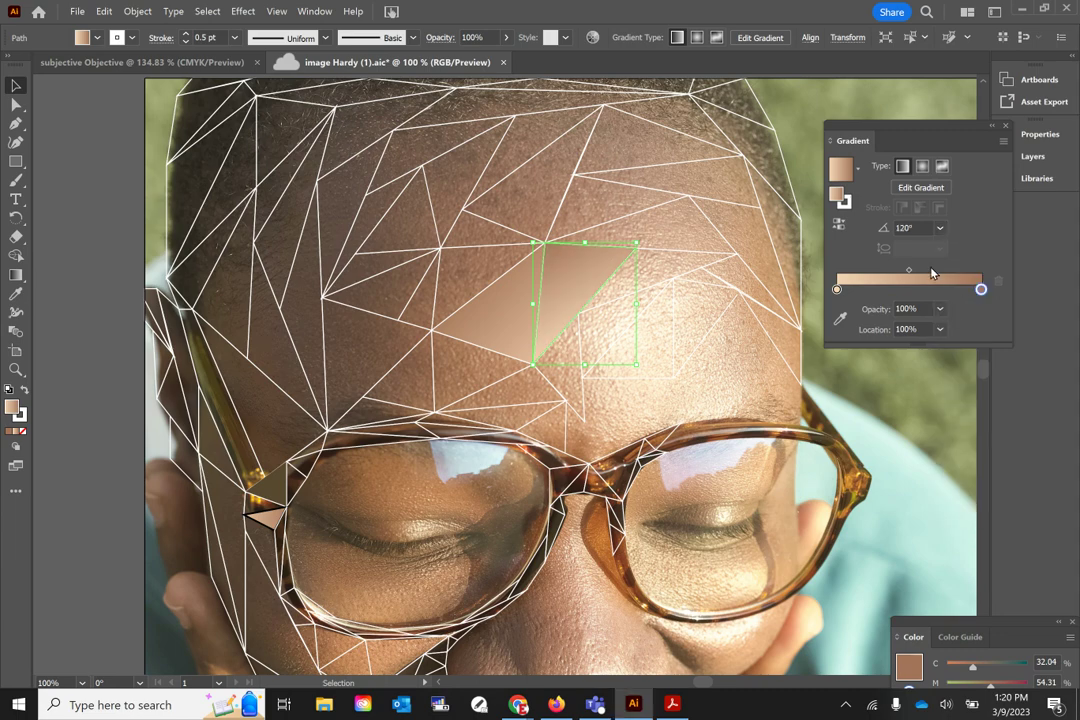
pyautogui.moveTo(912, 276); pyautogui.dragTo(926, 273)
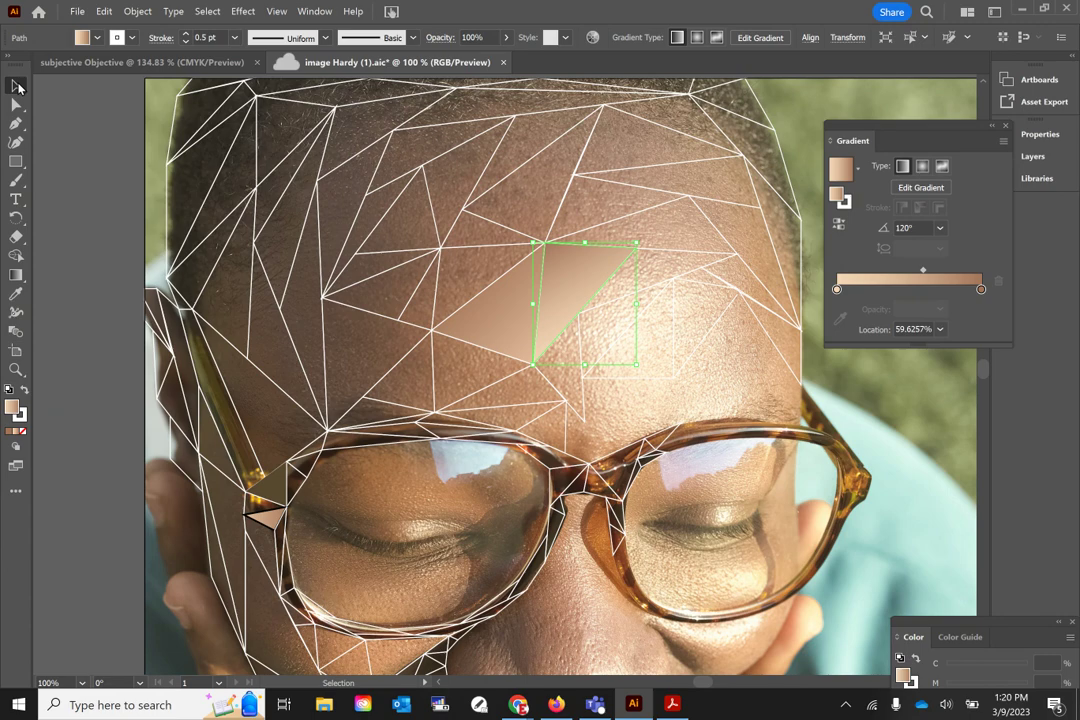
# - Set the stroke to None on both gradient forehead triangles, then deselect them
pyautogui.click(159, 152)
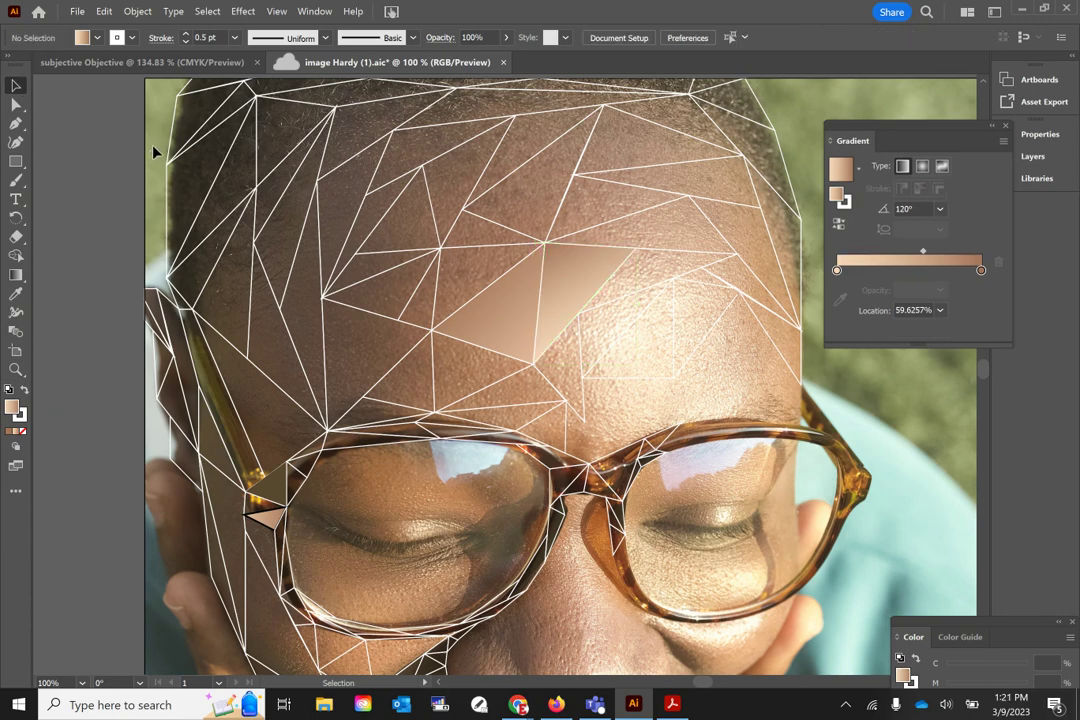
pyautogui.click(530, 313)
pyautogui.keyDown('shift'); pyautogui.click(584, 302); pyautogui.keyUp('shift')
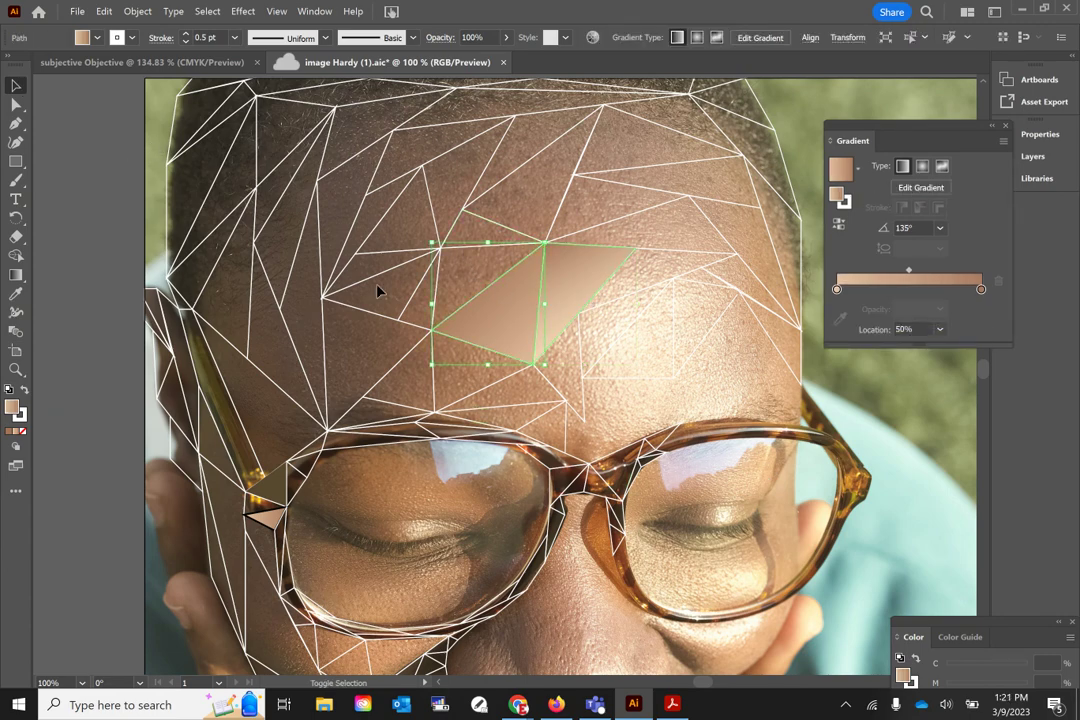
pyautogui.click(16, 430)
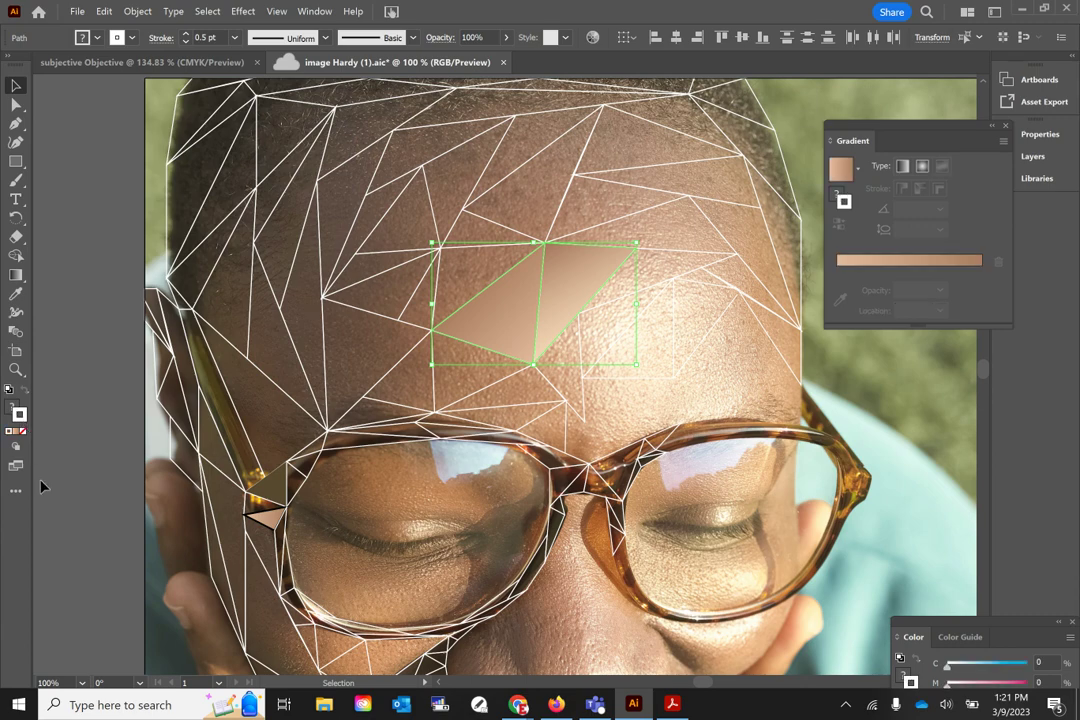
pyautogui.click(611, 548)
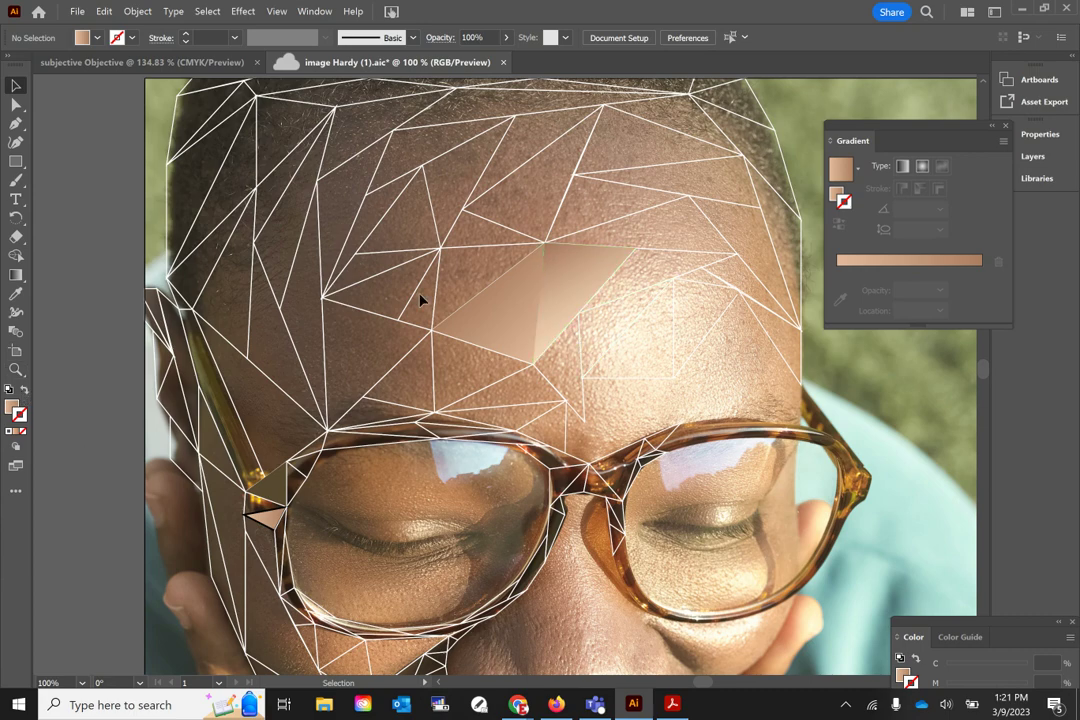
# - Save Image Hardy (1).aic with Ctrl+S and scroll to review the mesh
pyautogui.scroll(-3, 607, 258)
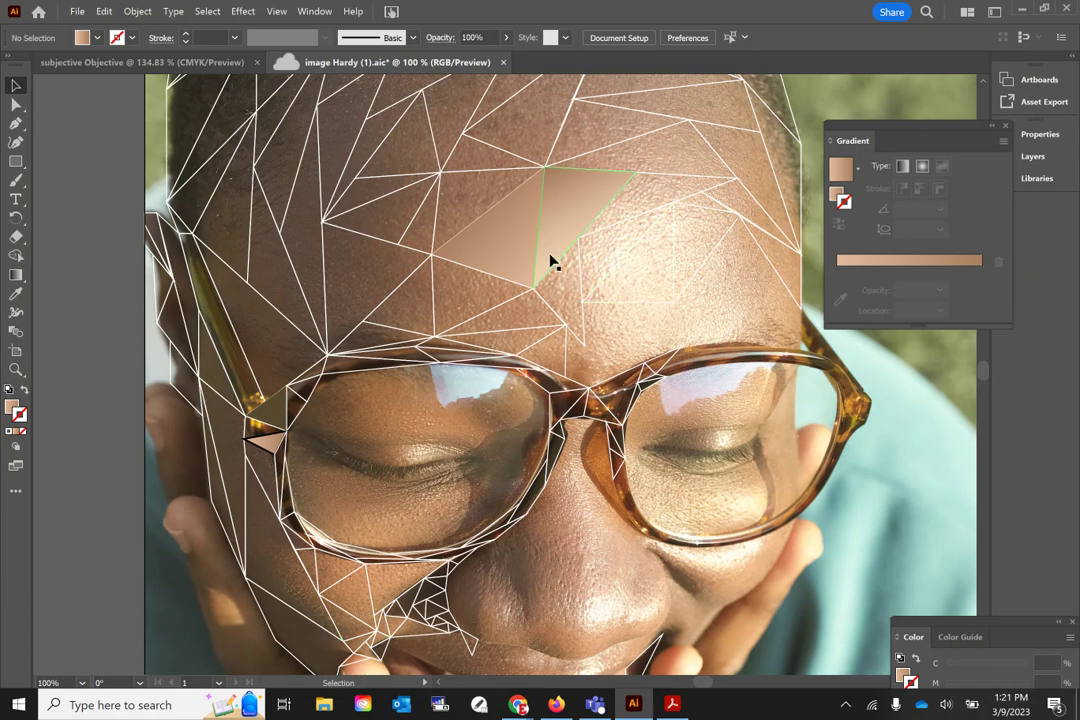
pyautogui.hotkey('ctrl', 's')
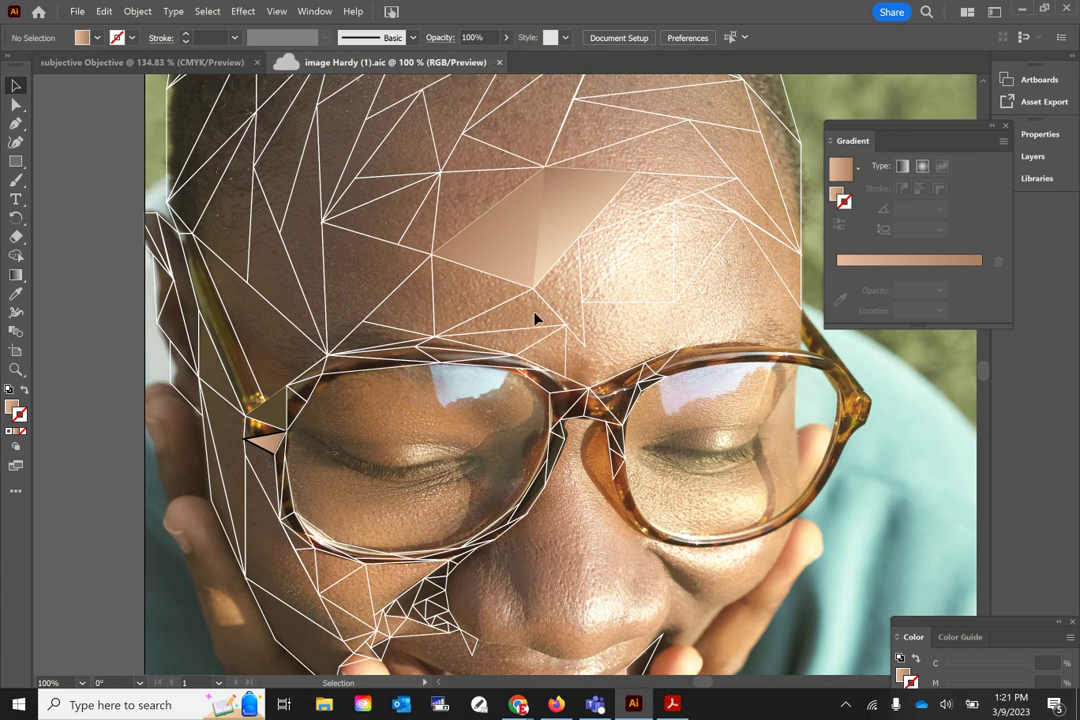
pyautogui.scroll(-2, 440, 500)
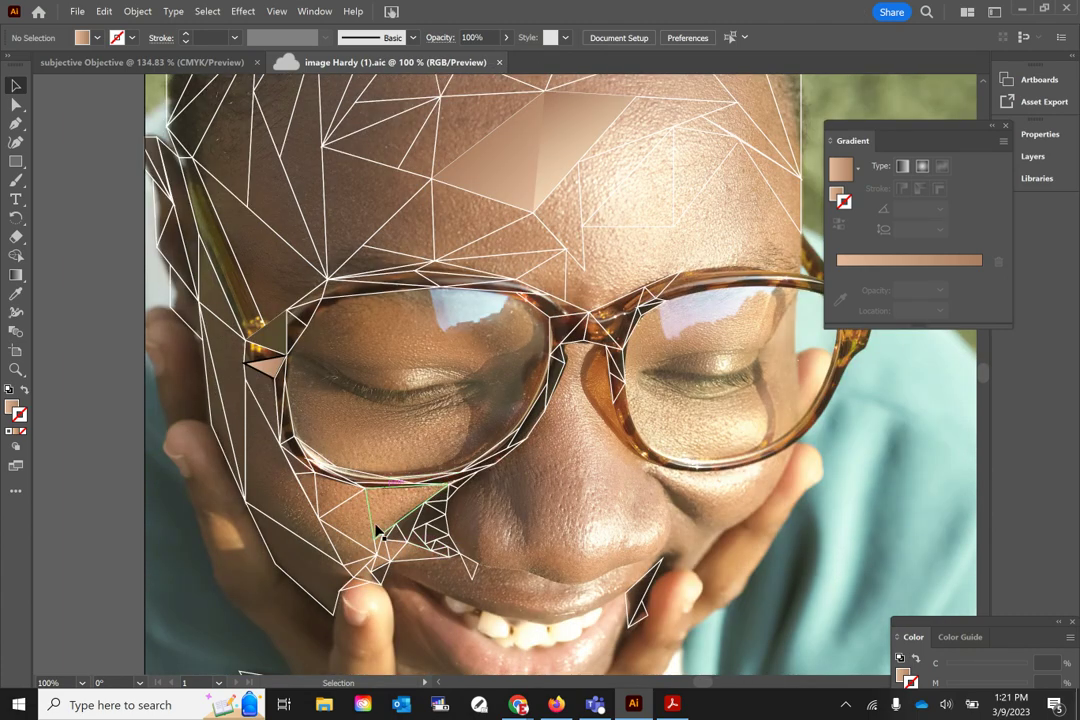
pyautogui.moveTo(672, 704)
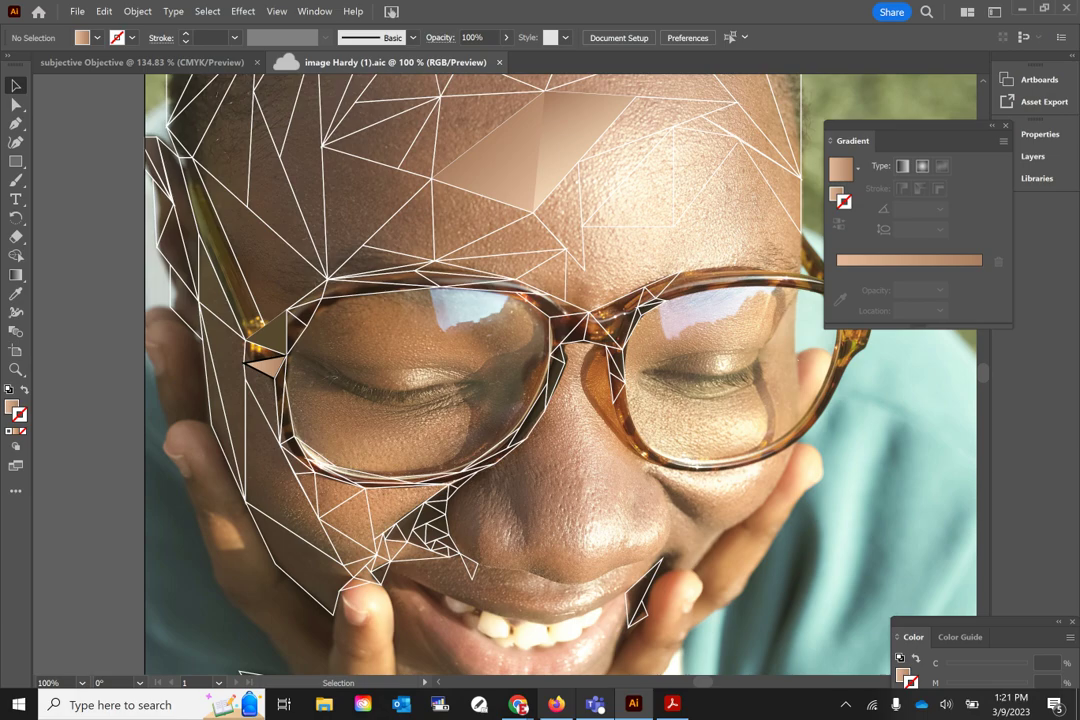
pyautogui.moveTo(518, 704)
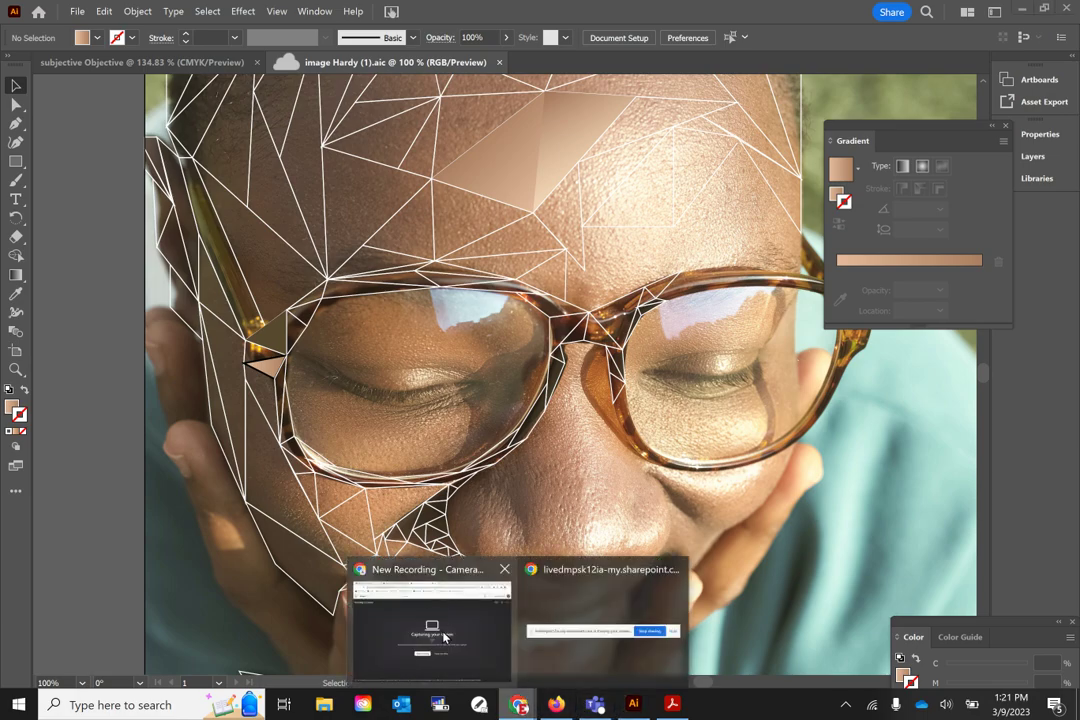